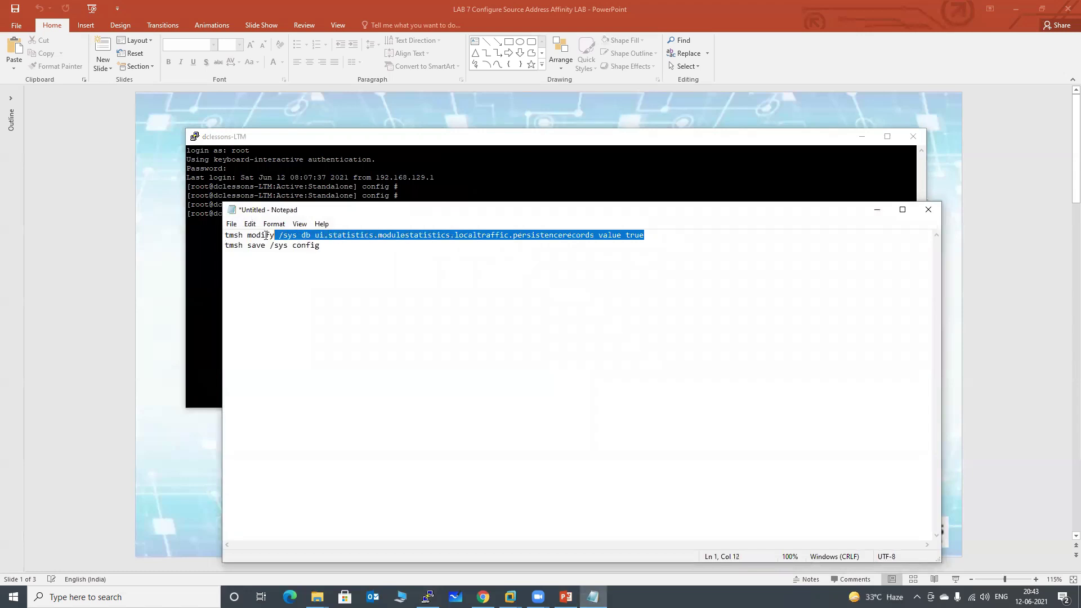
# Run 'tmsh modify /sys db ui.statistics.modulestatistics.localtraffic.persistencerecords value true' in PuTTY.
pyautogui.rightClick(367, 238)
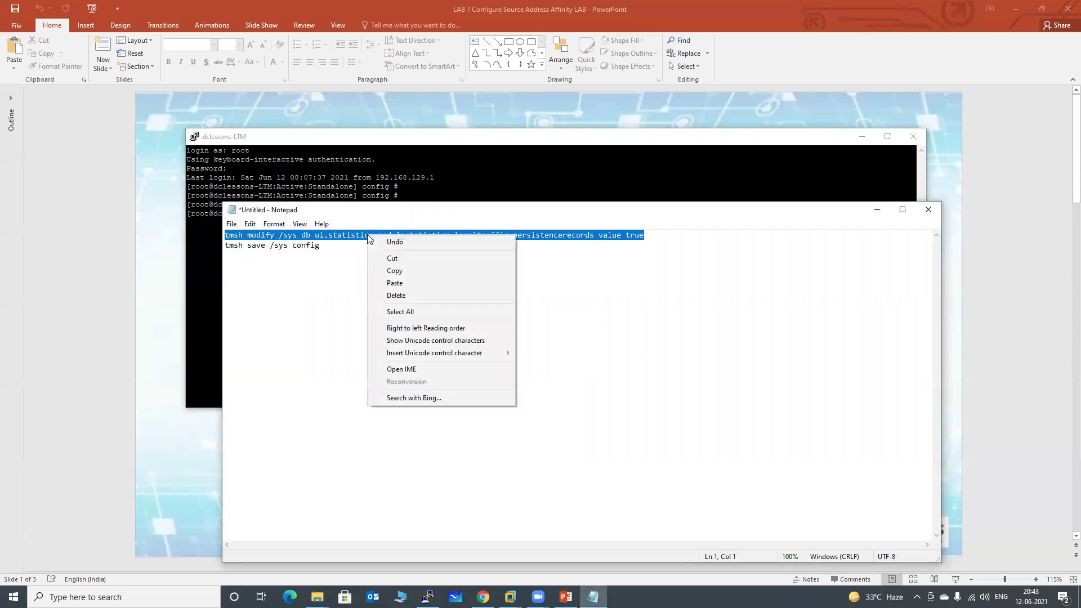
pyautogui.click(391, 272)
pyautogui.click(522, 187)
pyautogui.rightClick(521, 187)
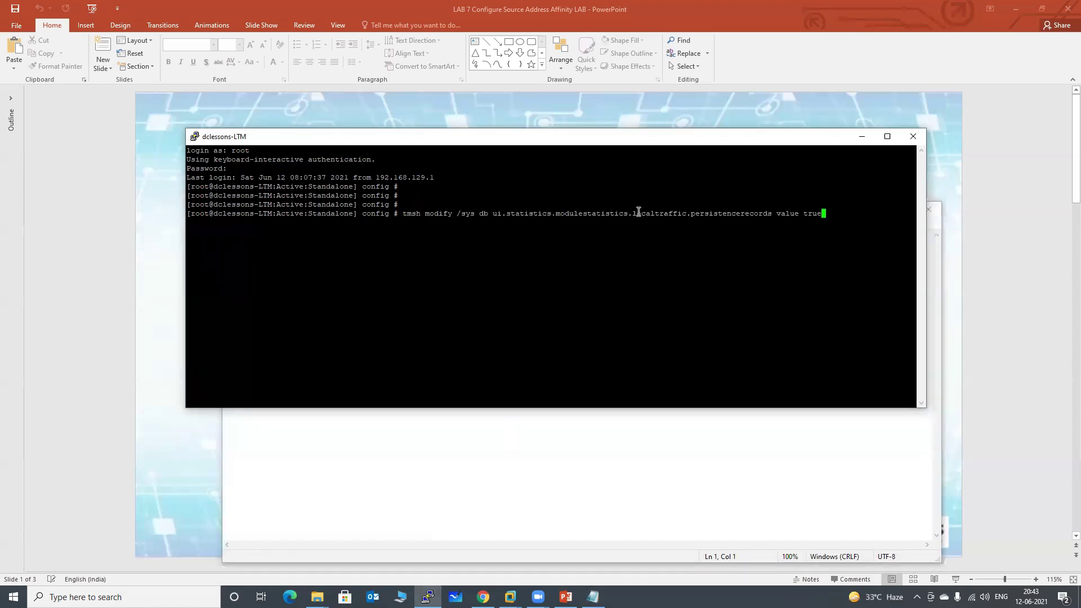
pyautogui.press('Return')
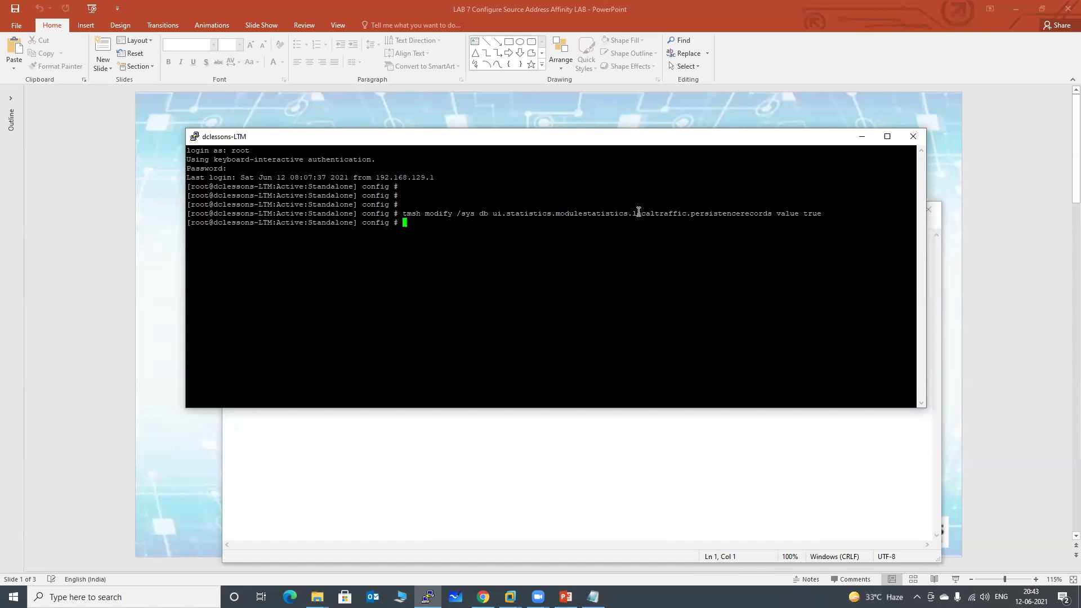
# Copy 'tmsh save /sys config' from Notepad and run it to save the configuration.
pyautogui.click(659, 448)
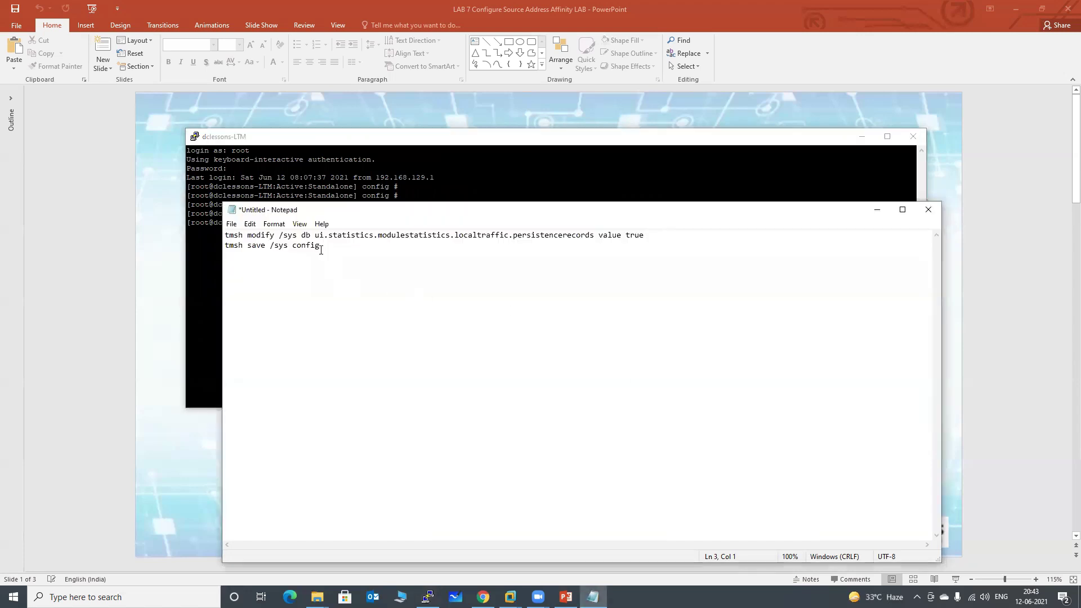
pyautogui.moveTo(321, 246); pyautogui.dragTo(225, 246)
pyautogui.rightClick(243, 247)
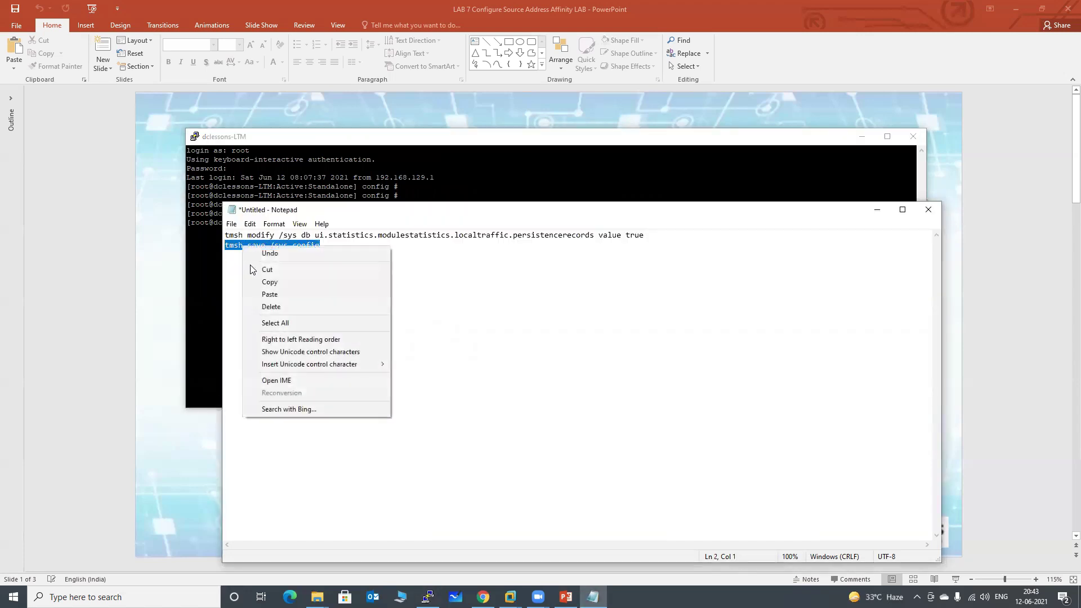
pyautogui.click(270, 281)
pyautogui.click(503, 192)
pyautogui.rightClick(505, 182)
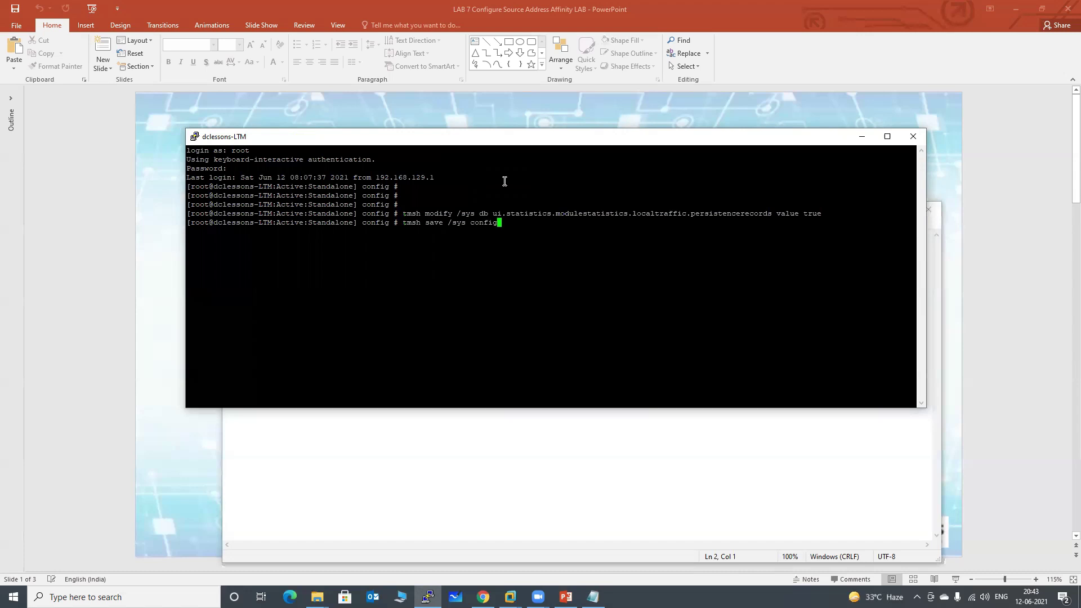
pyautogui.press('Return')
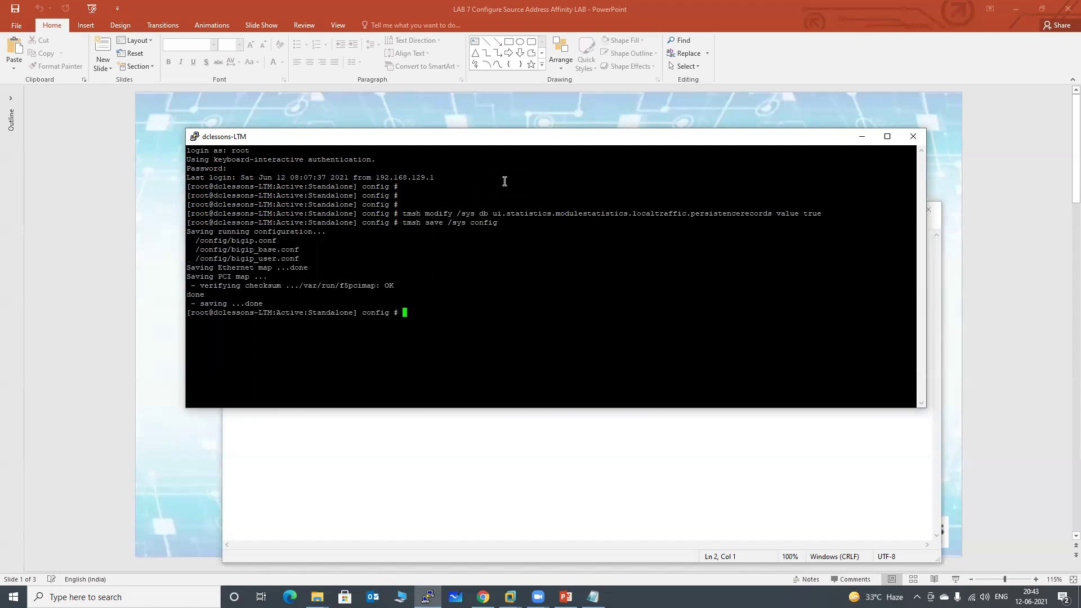
pyautogui.press('Return')
pyautogui.press('Return')
pyautogui.press('Return')
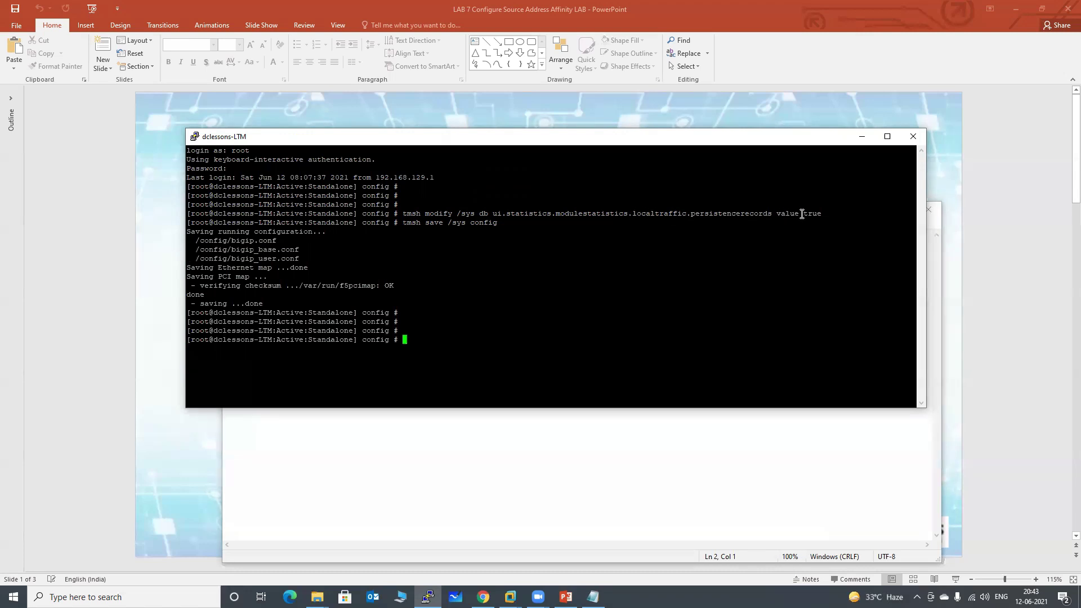
# Highlight the 'true' value and the save command in the terminal, then minimize PuTTY.
pyautogui.moveTo(803, 214); pyautogui.dragTo(822, 215)
pyautogui.click(458, 250)
pyautogui.moveTo(421, 224); pyautogui.dragTo(435, 225)
pyautogui.click(862, 137)
# Minimize Notepad, scroll to slide 2 'Topology', then switch to the BIG-IP Welcome page in Chrome.
pyautogui.click(875, 207)
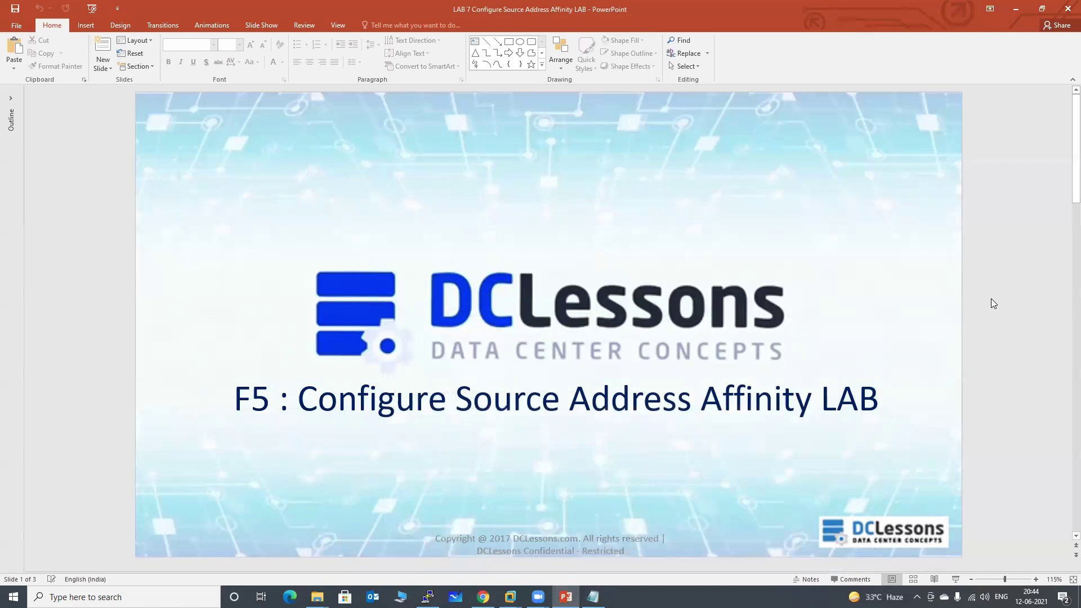
pyautogui.scroll(-2, 991, 299)
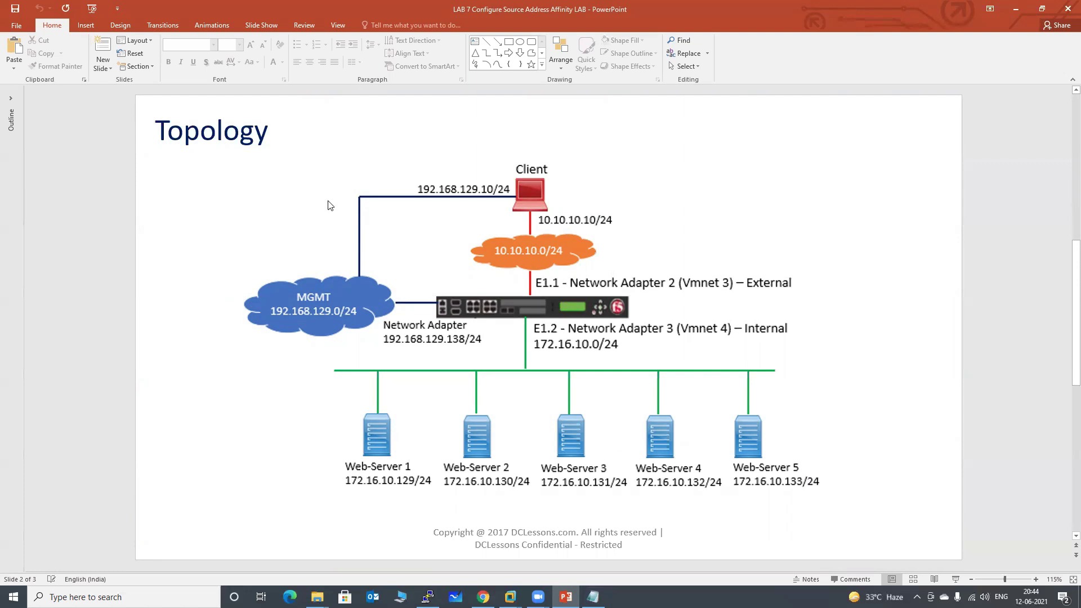
pyautogui.hotkey('alt', 'Tab')
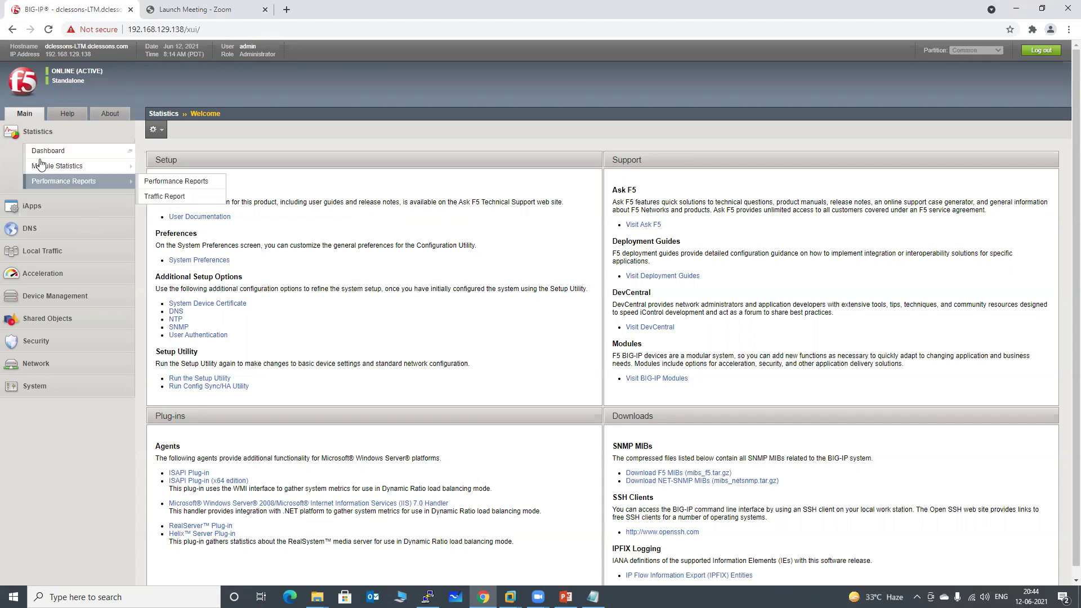
# Show Local Traffic statistics by Pools and reset compression_pool_lab and http_dclessons_pool counters.
pyautogui.moveTo(52, 171)
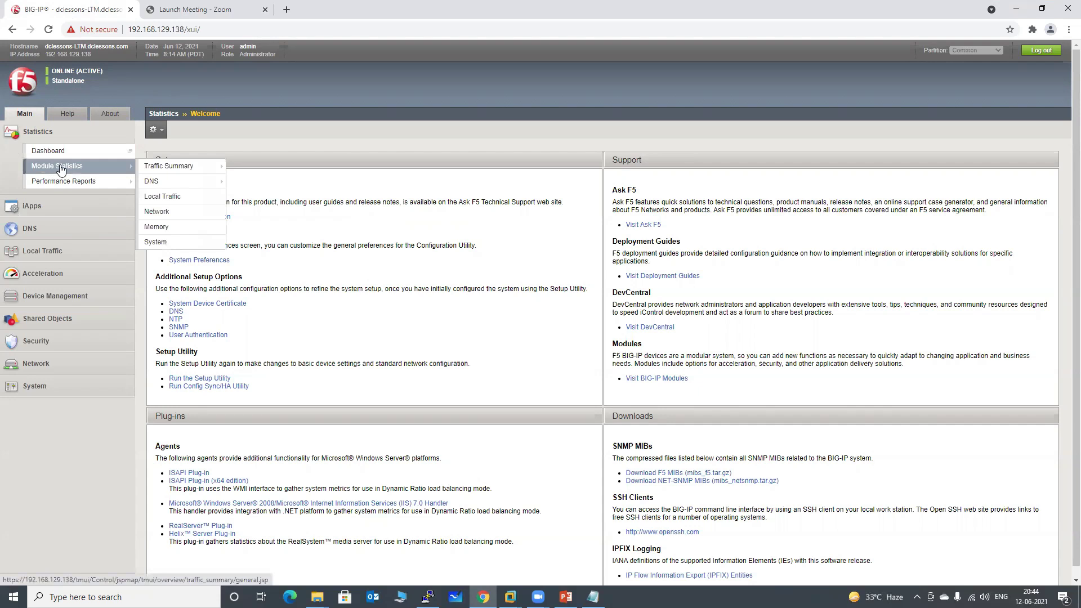
pyautogui.click(170, 197)
pyautogui.click(334, 180)
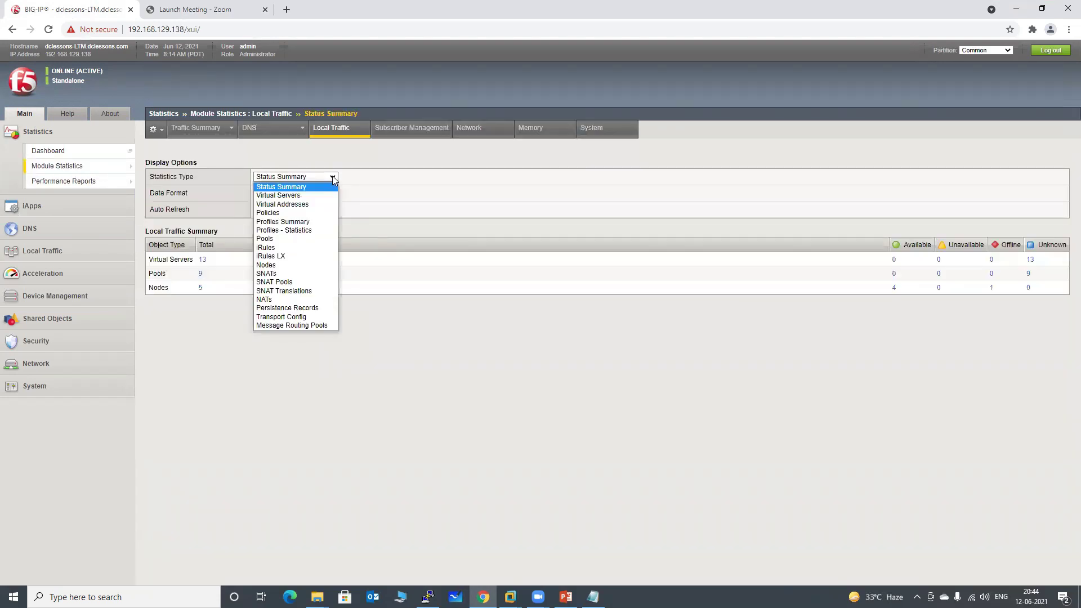
pyautogui.click(294, 236)
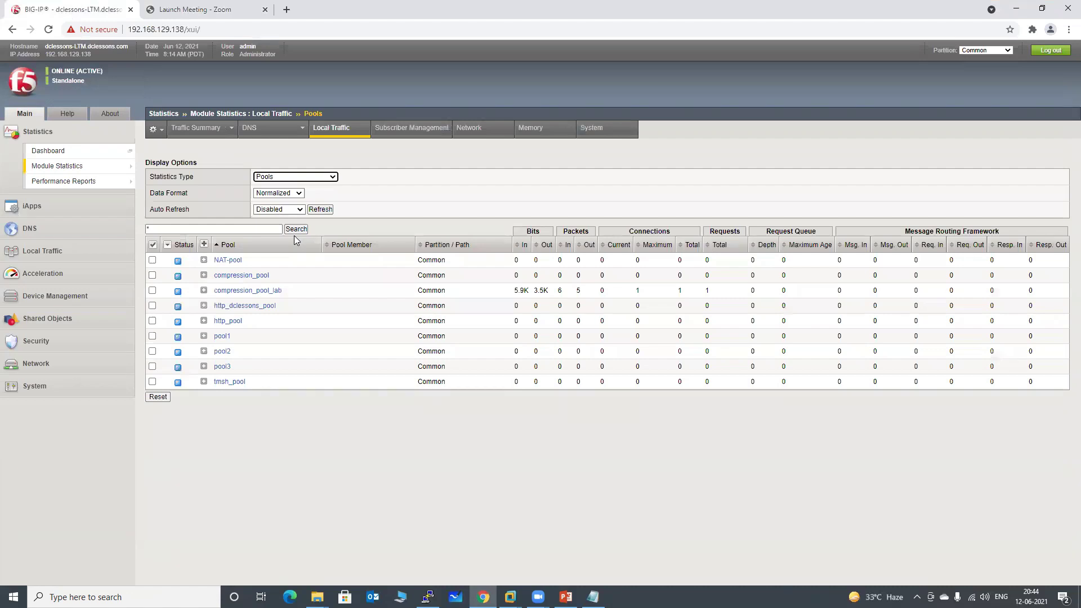
pyautogui.click(152, 291)
pyautogui.click(152, 306)
pyautogui.click(158, 397)
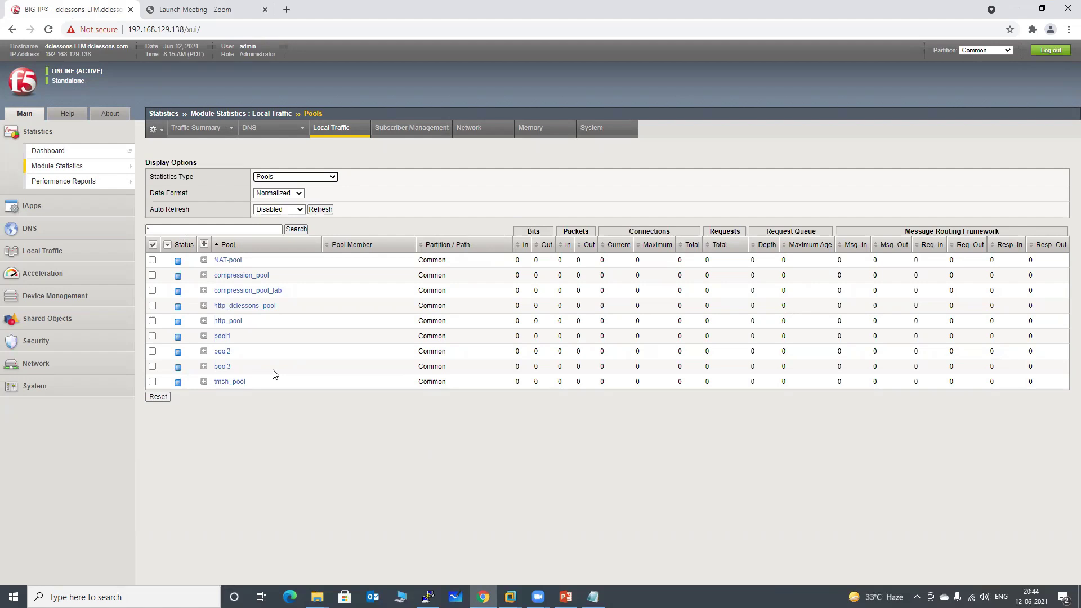
# Load 10.10.10.150 in a new Chrome tab.
pyautogui.click(287, 10)
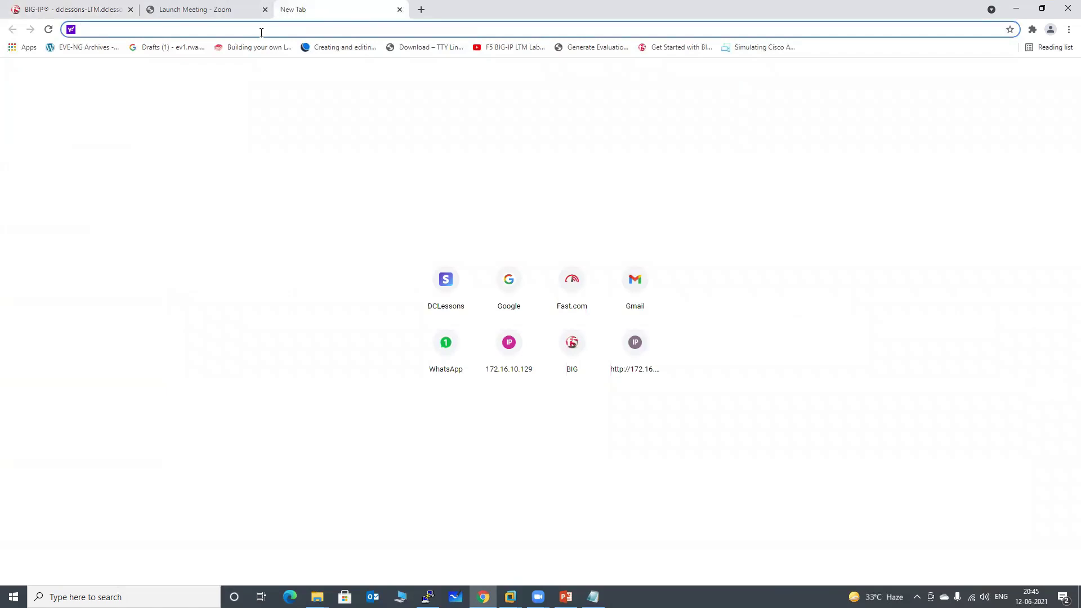
pyautogui.write('10.10.10.1')
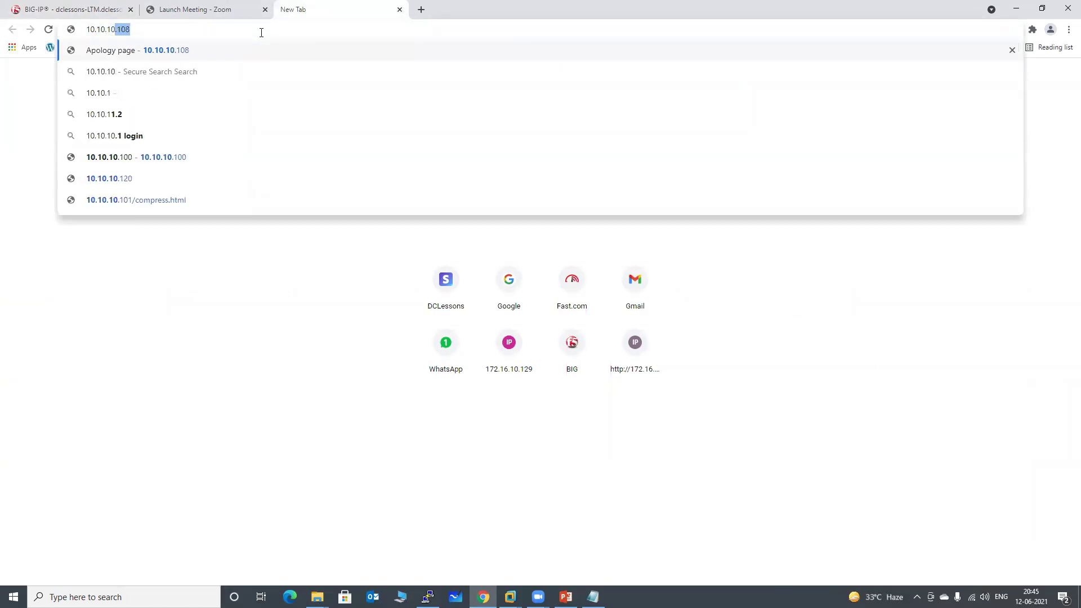
pyautogui.write('150')
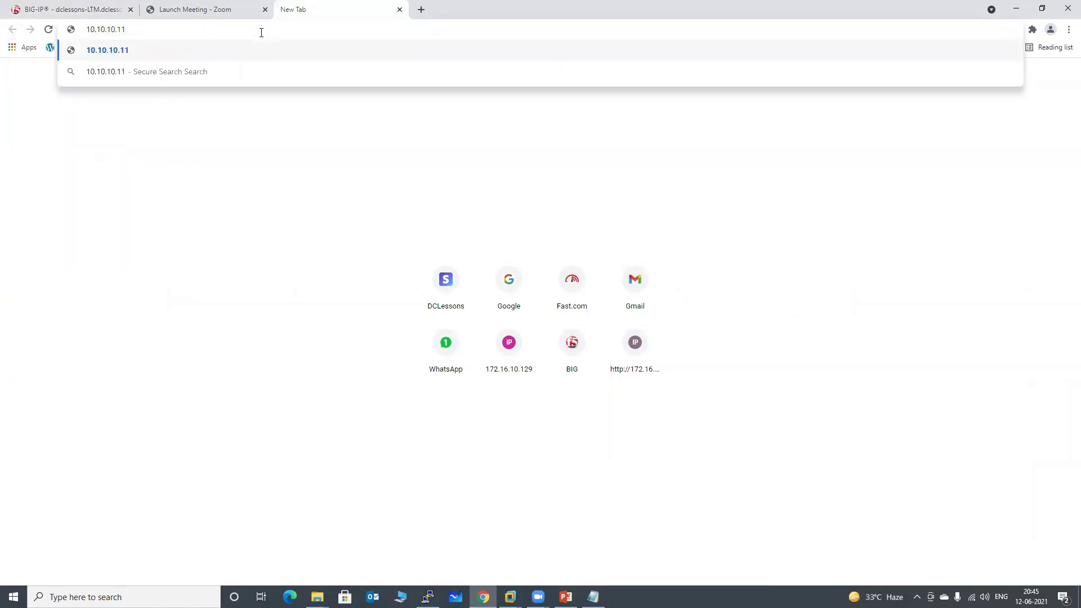
pyautogui.press('BackSpace')
pyautogui.press('BackSpace')
pyautogui.press('BackSpace')
pyautogui.write('50')
pyautogui.press('Return')
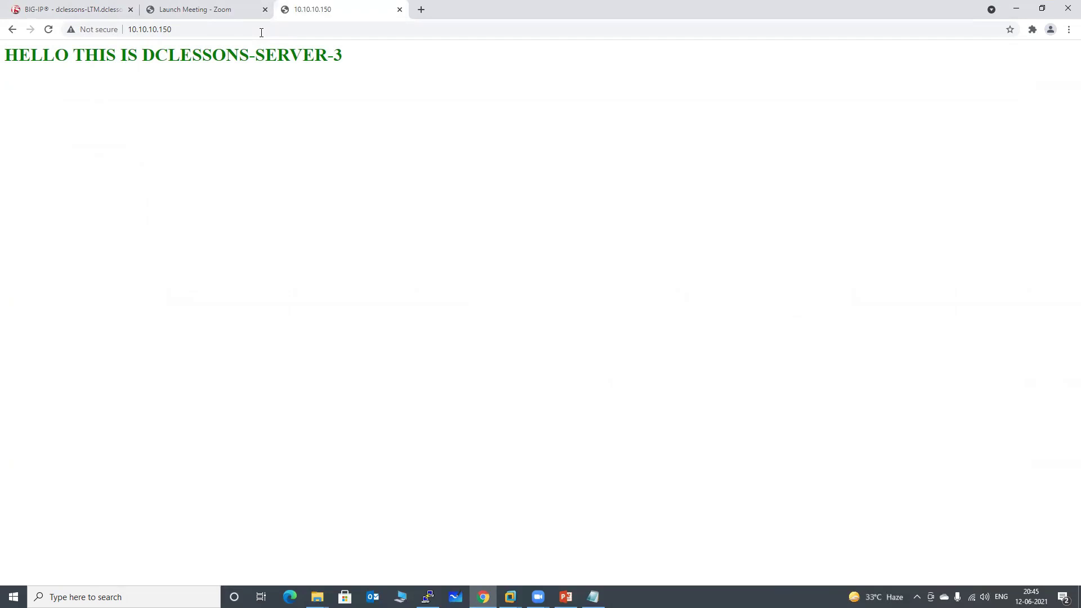
# Reload the page six times to watch responses rotate among servers 1 to 4.
pyautogui.press('F5')
pyautogui.press('F5')
pyautogui.press('F5')
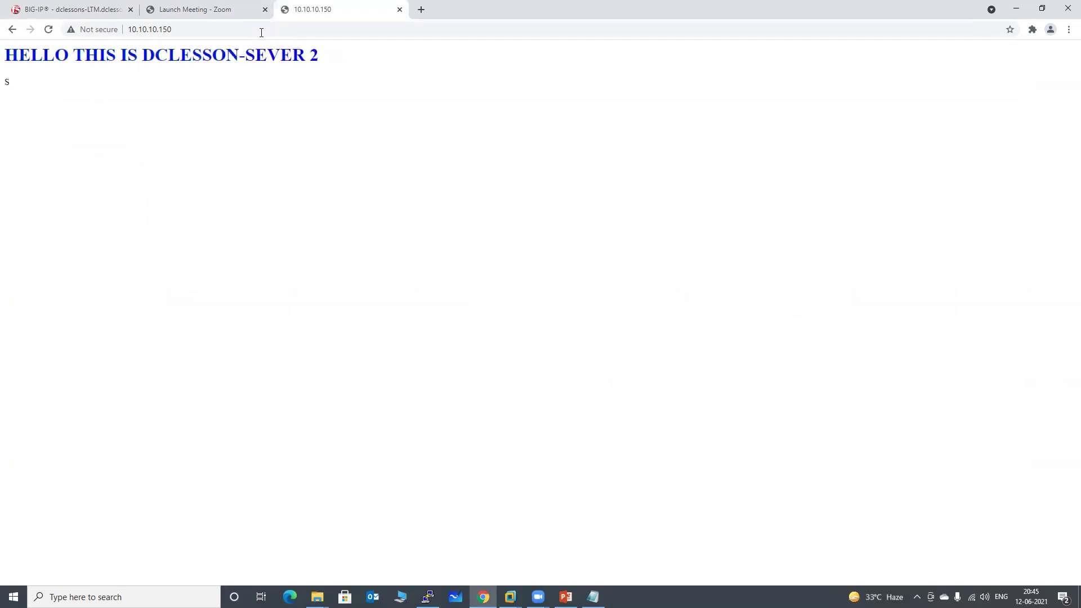
pyautogui.press('F5')
pyautogui.press('F5')
pyautogui.press('F5')
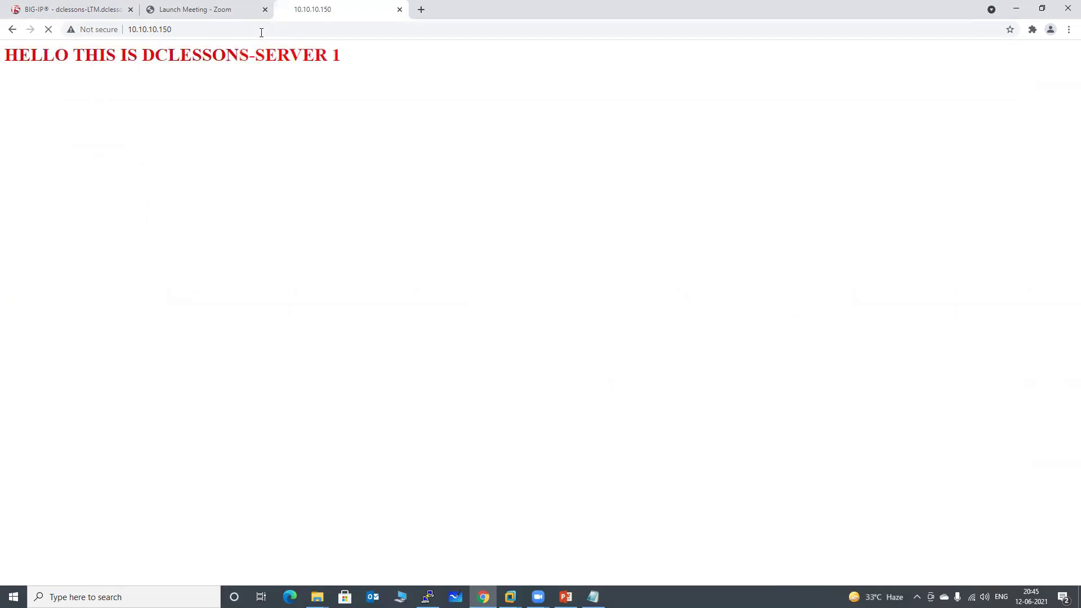
pyautogui.press('F5')
pyautogui.press('F5')
pyautogui.press('F5')
pyautogui.press('F5')
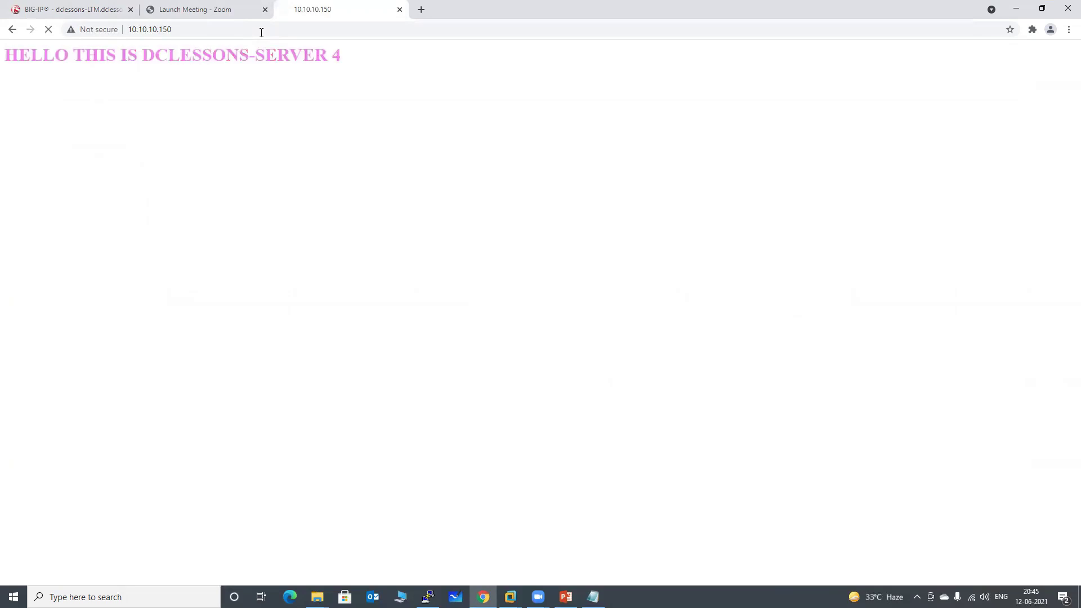
pyautogui.press('F5')
pyautogui.press('F5')
pyautogui.press('F5')
pyautogui.press('F5')
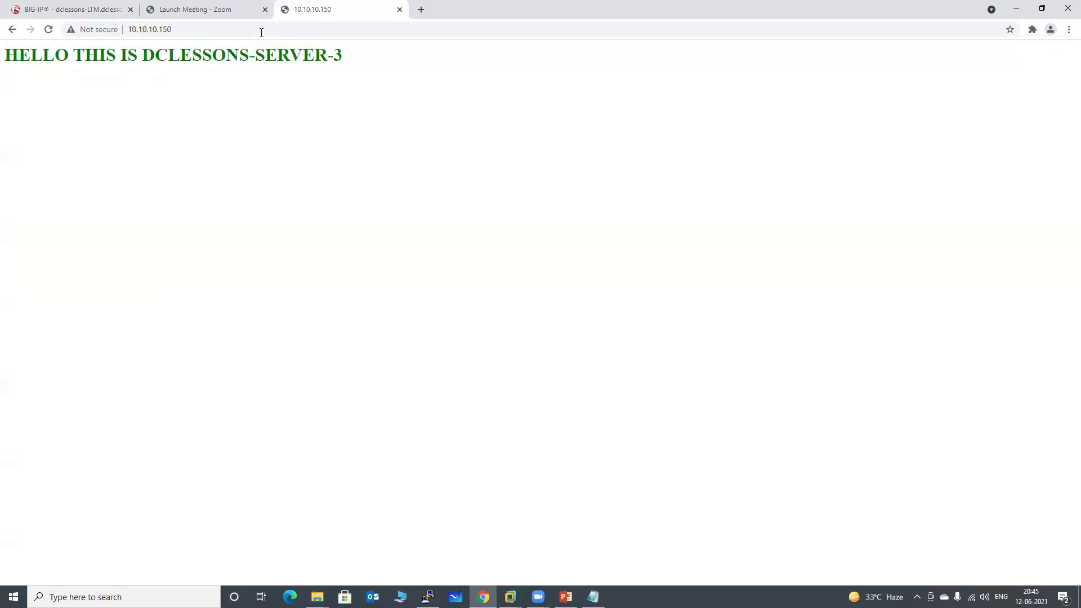
pyautogui.press('F5')
pyautogui.press('F5')
pyautogui.press('F5')
pyautogui.press('F5')
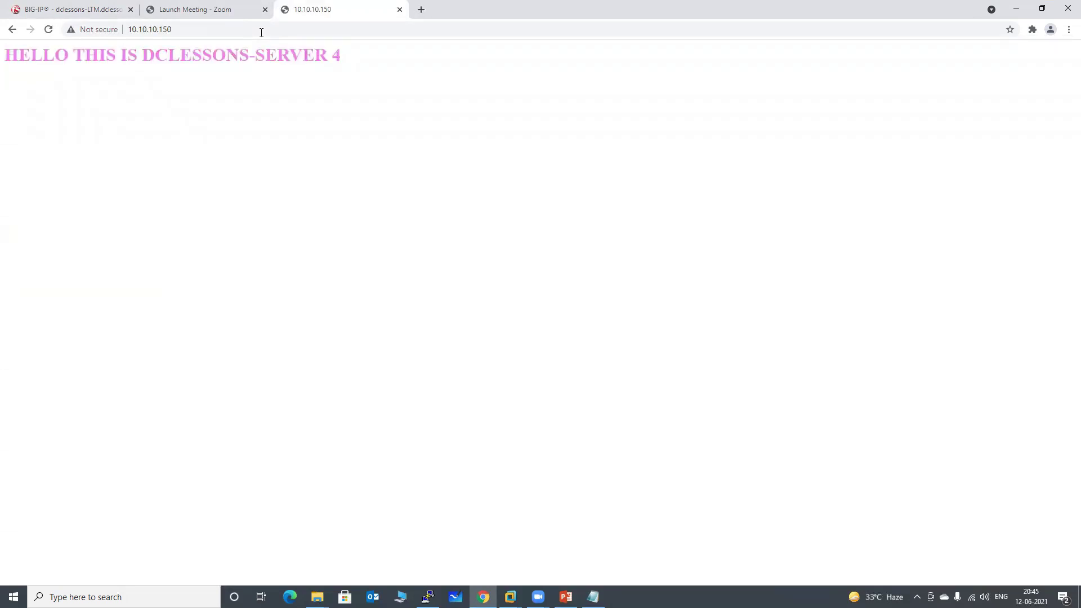
pyautogui.press('F5')
pyautogui.press('F5')
# View Pools statistics and expand http_dclessons_pool to check its members' 73 connections.
pyautogui.click(79, 10)
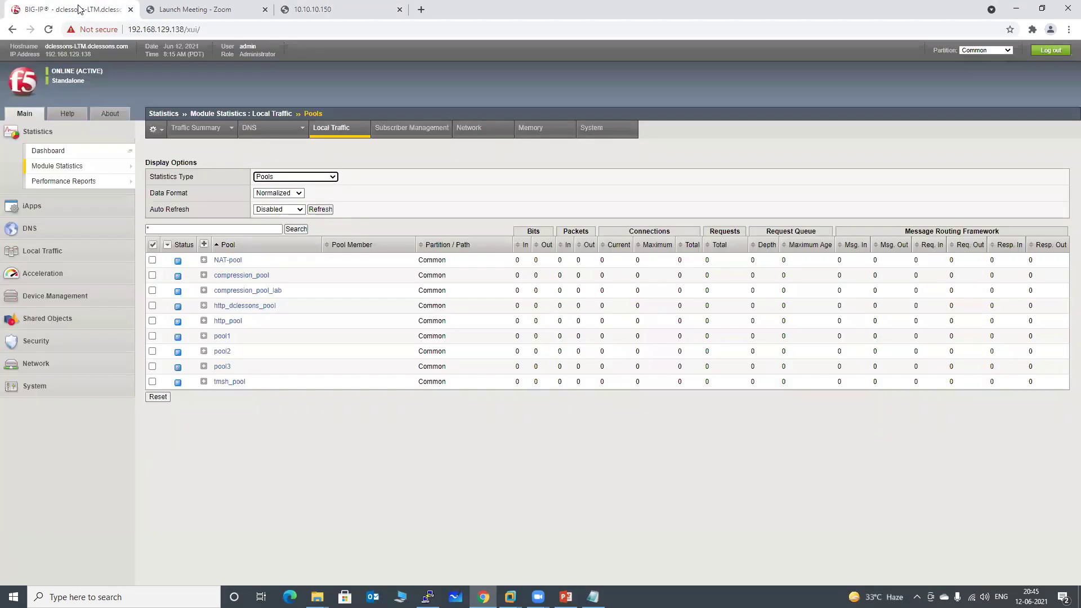
pyautogui.moveTo(67, 166)
pyautogui.click(163, 166)
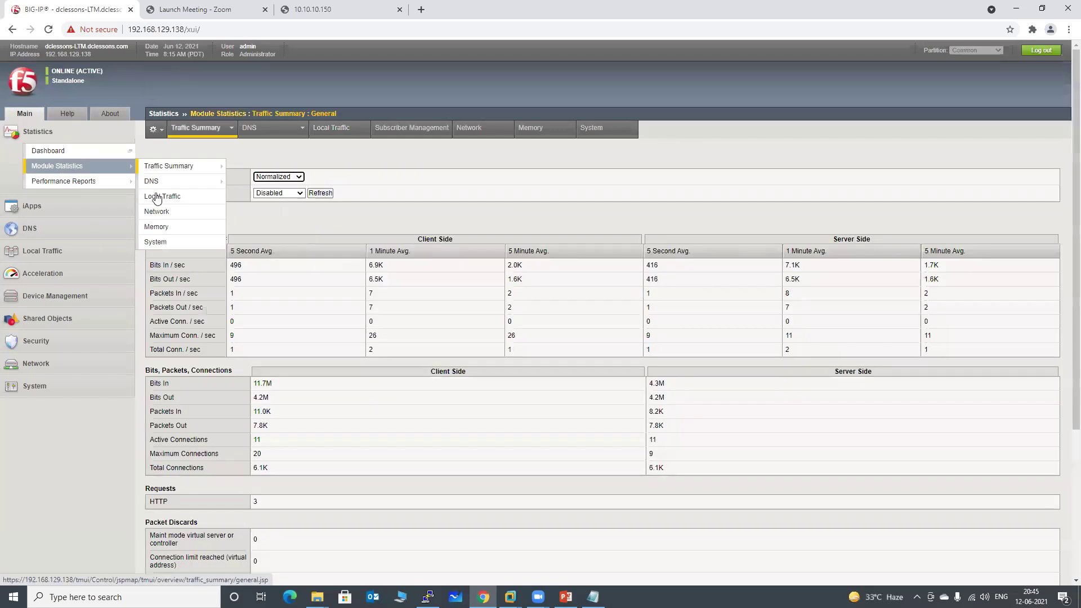
pyautogui.click(331, 129)
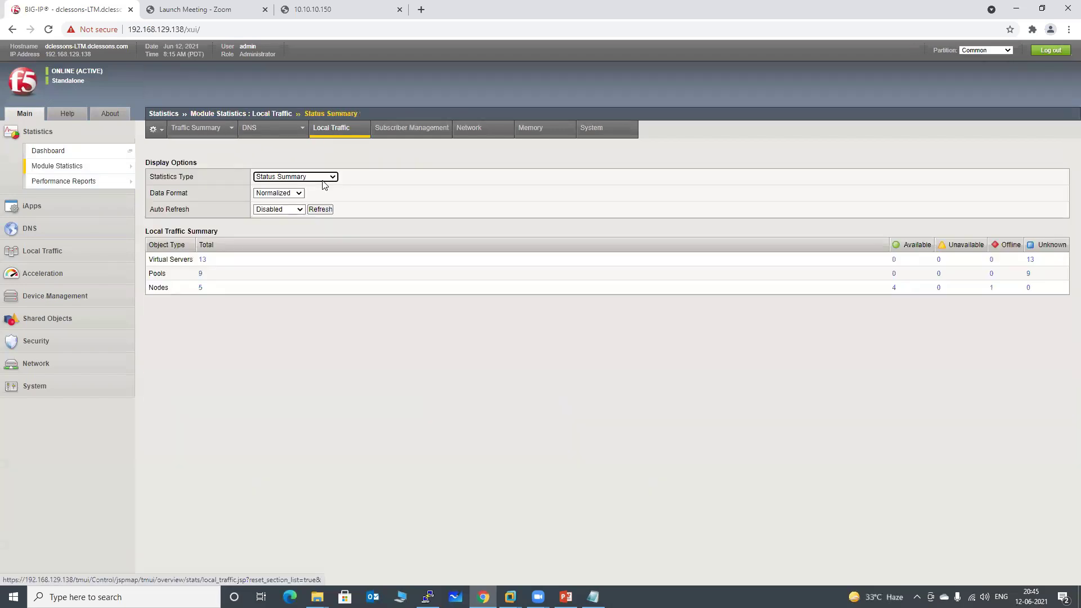
pyautogui.click(322, 179)
pyautogui.click(282, 240)
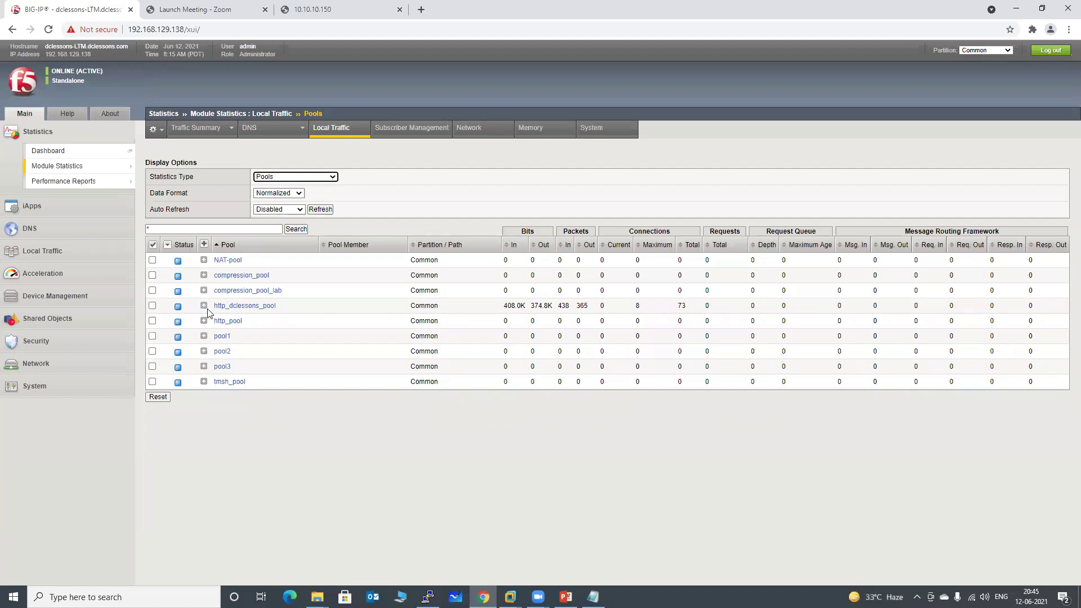
pyautogui.click(204, 306)
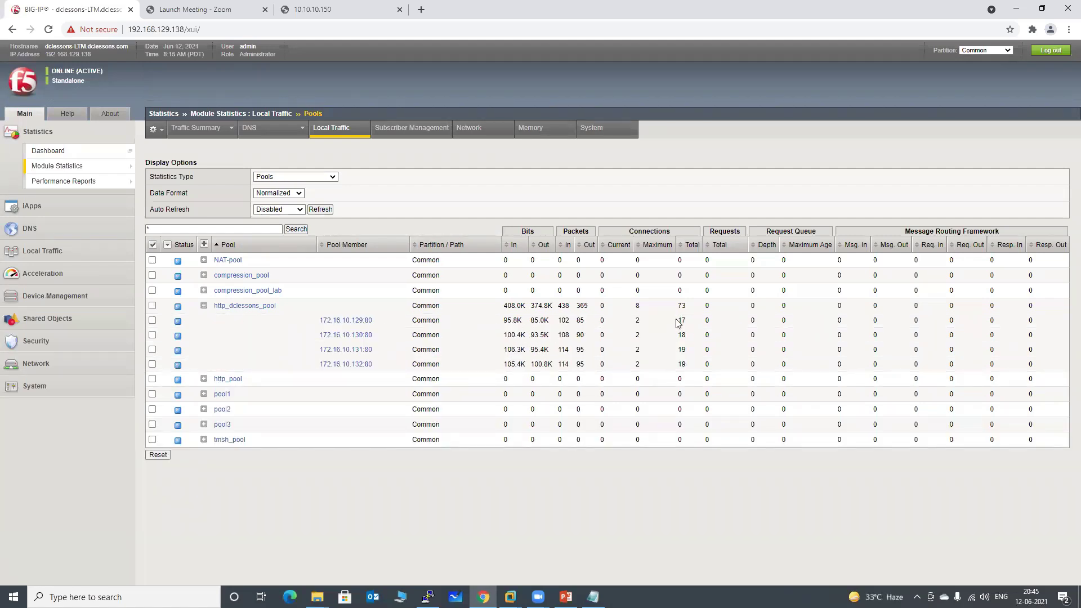
pyautogui.moveTo(677, 320); pyautogui.dragTo(686, 366)
pyautogui.click(666, 500)
# Reset the http_dclessons_pool statistics counters to zero.
pyautogui.click(52, 252)
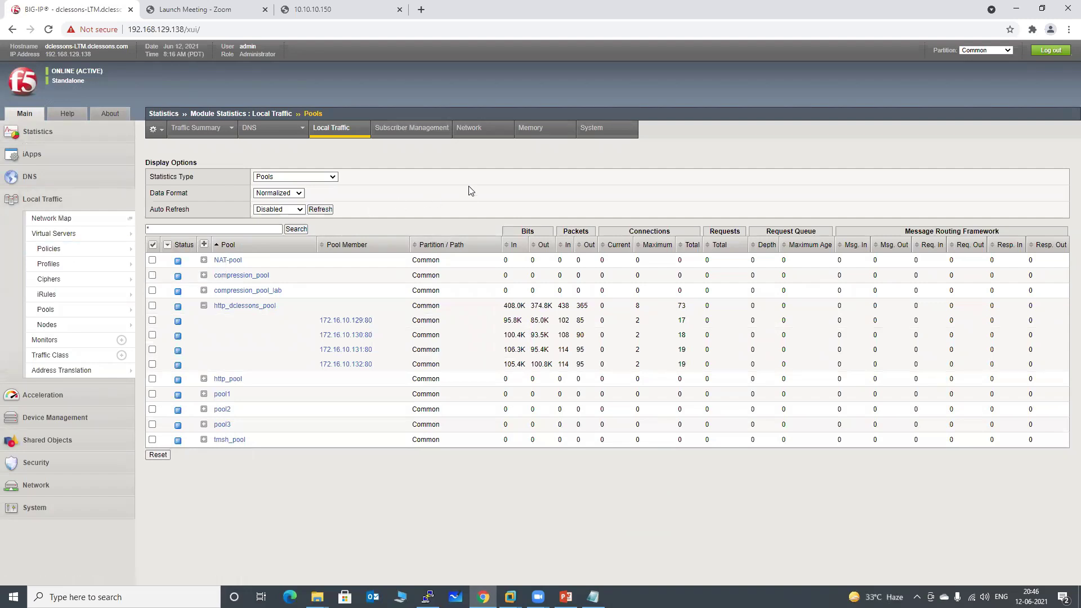
pyautogui.click(152, 305)
pyautogui.click(157, 455)
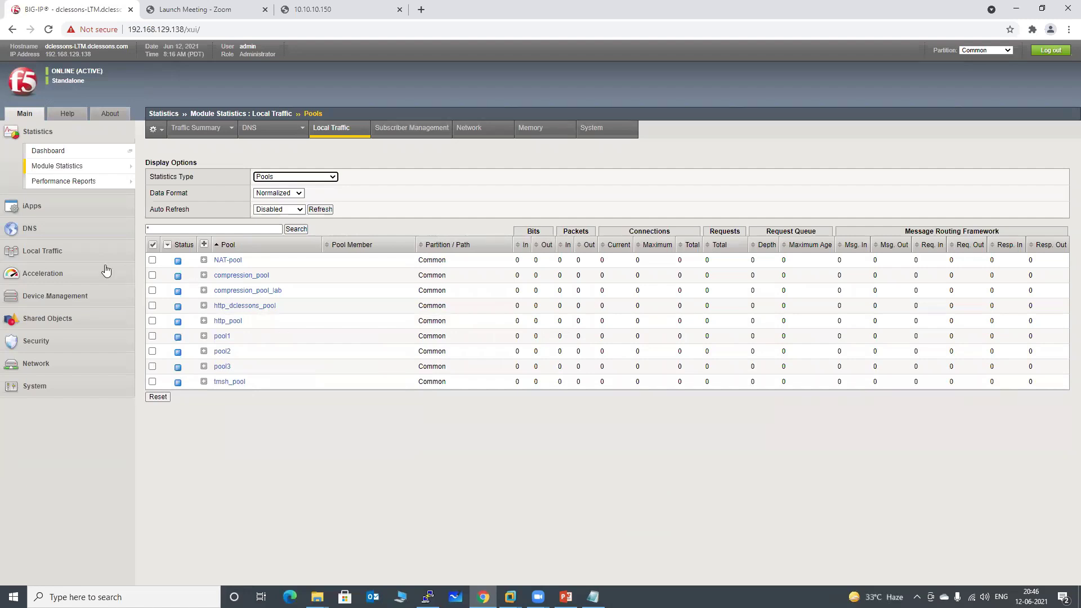
# Go to Local Traffic > Profiles > Persistence and start a new persistence profile.
pyautogui.click(25, 252)
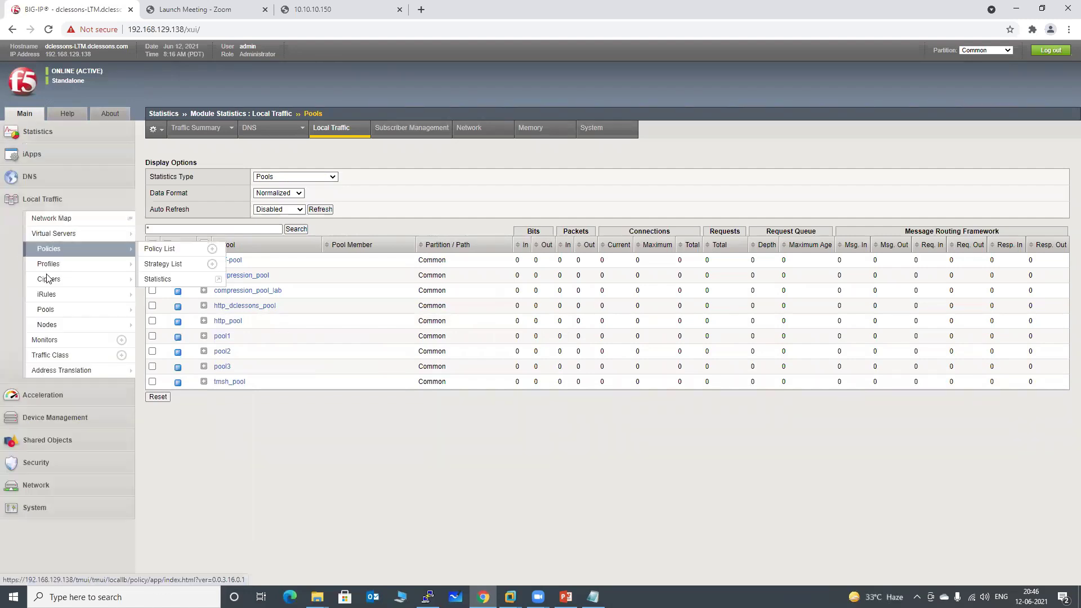
pyautogui.click(65, 269)
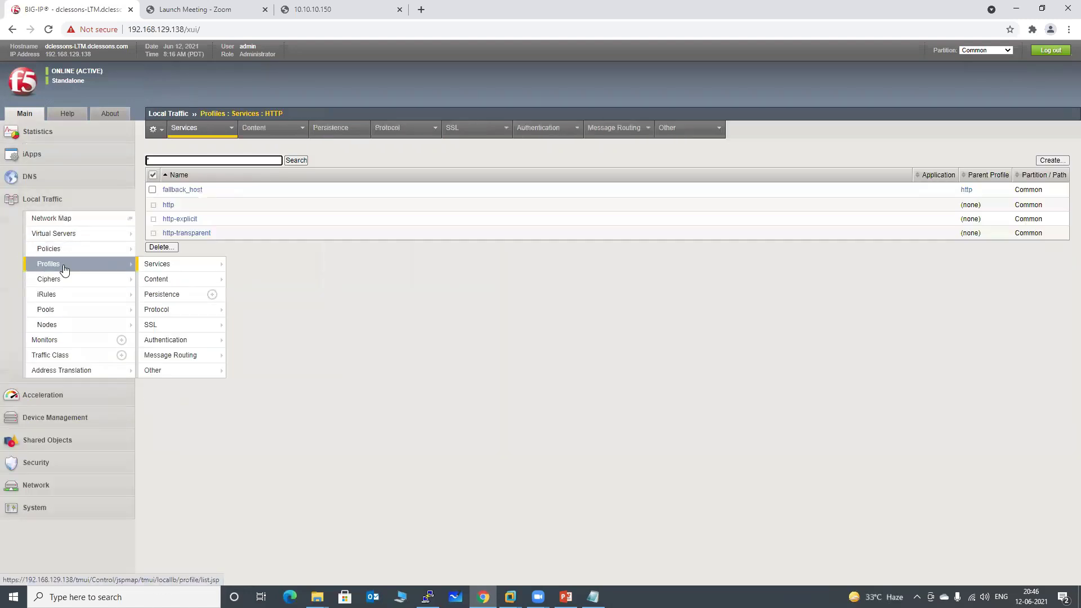
pyautogui.moveTo(174, 275)
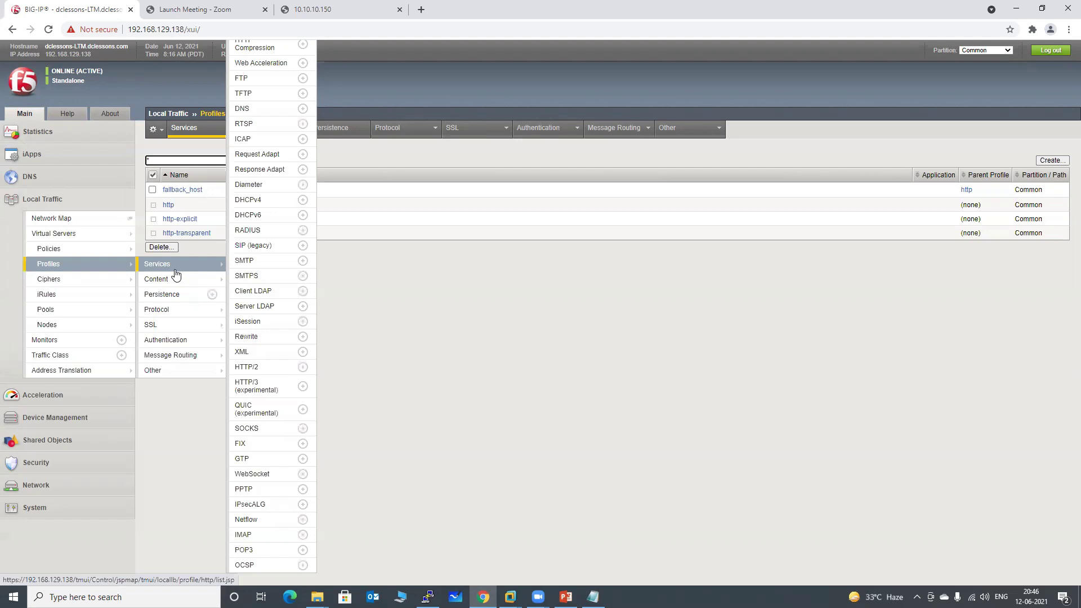
pyautogui.click(190, 296)
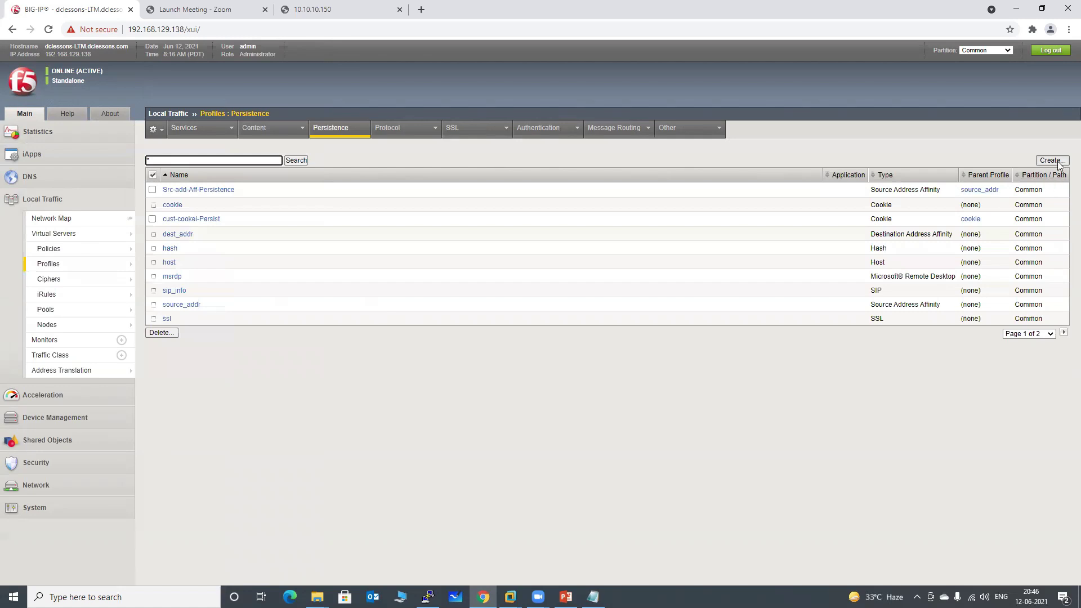
pyautogui.click(1051, 160)
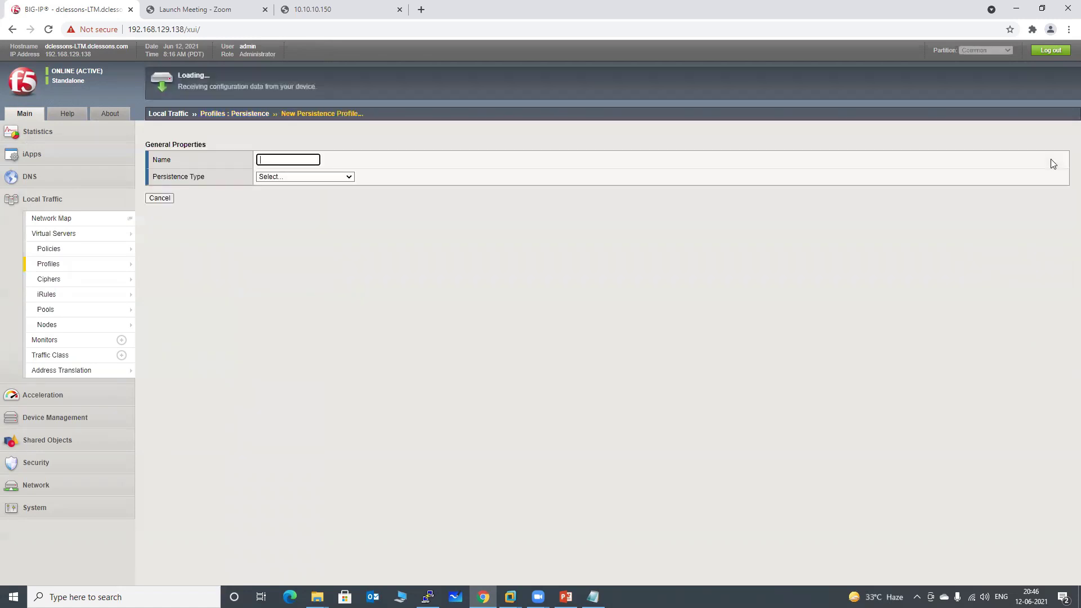
# Name it source-add-aff-lab, type Source Address Affinity, custom timeout 30 seconds, and save.
pyautogui.click(303, 159)
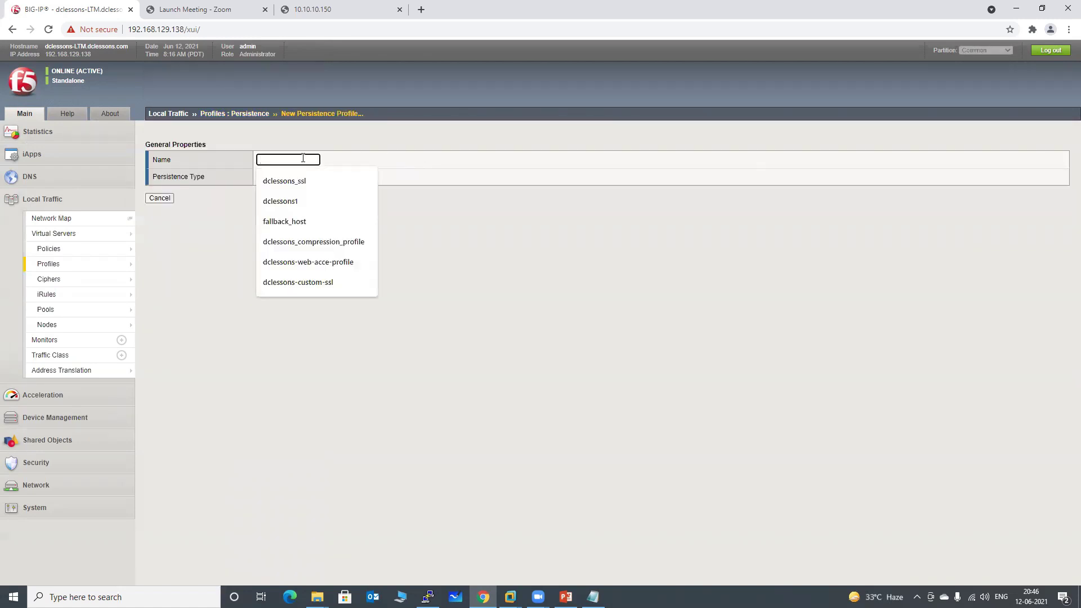
pyautogui.write('sou')
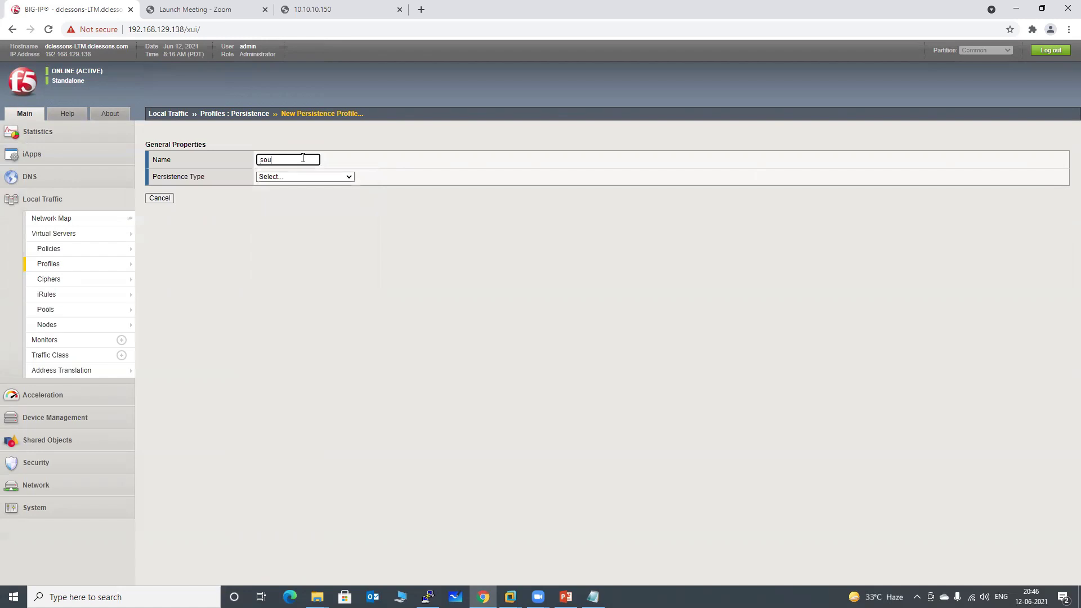
pyautogui.write('rce-add-aff-lab')
pyautogui.click(301, 292)
pyautogui.click(311, 177)
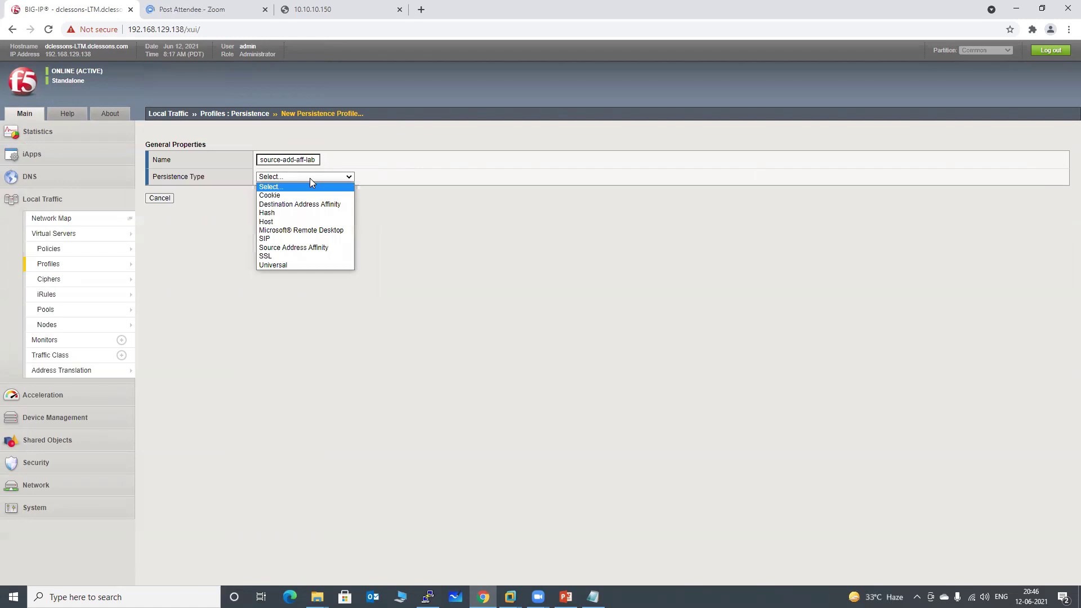
pyautogui.click(302, 249)
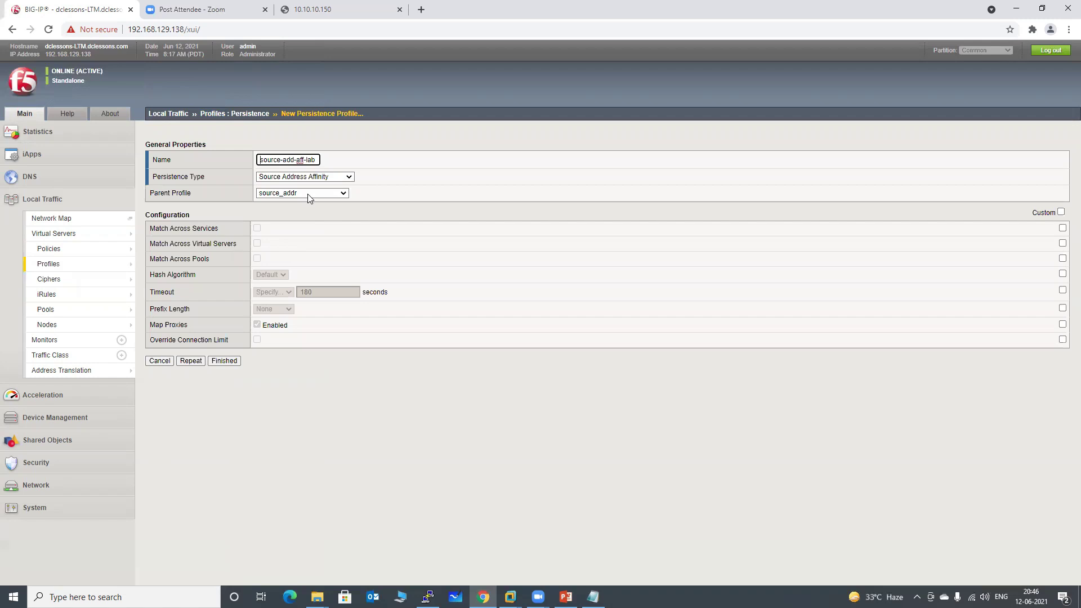
pyautogui.click(1063, 290)
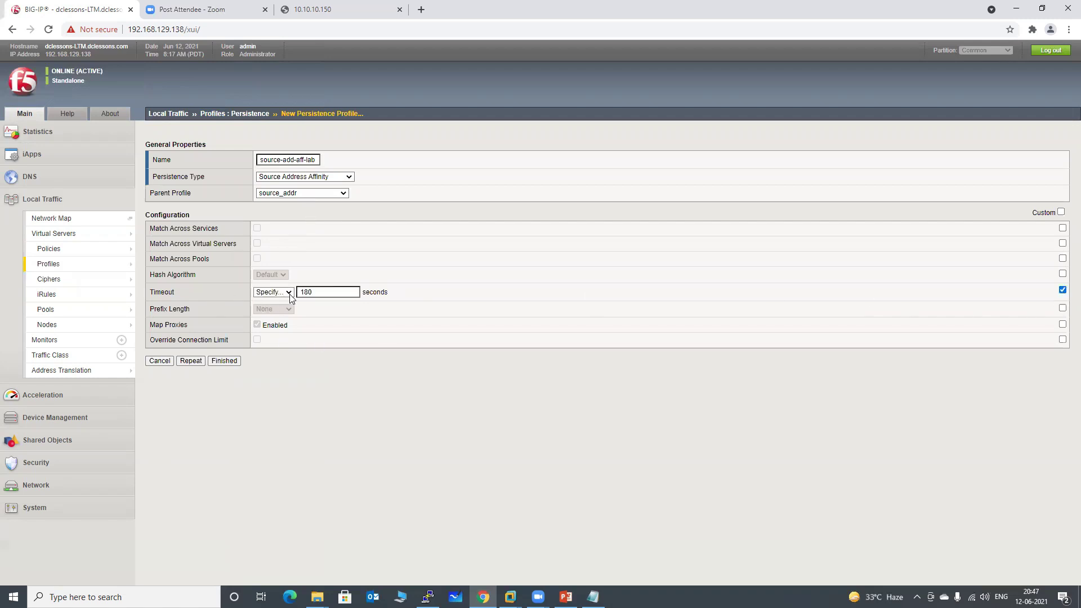
pyautogui.click(322, 293)
pyautogui.write('30')
pyautogui.click(336, 415)
pyautogui.click(221, 362)
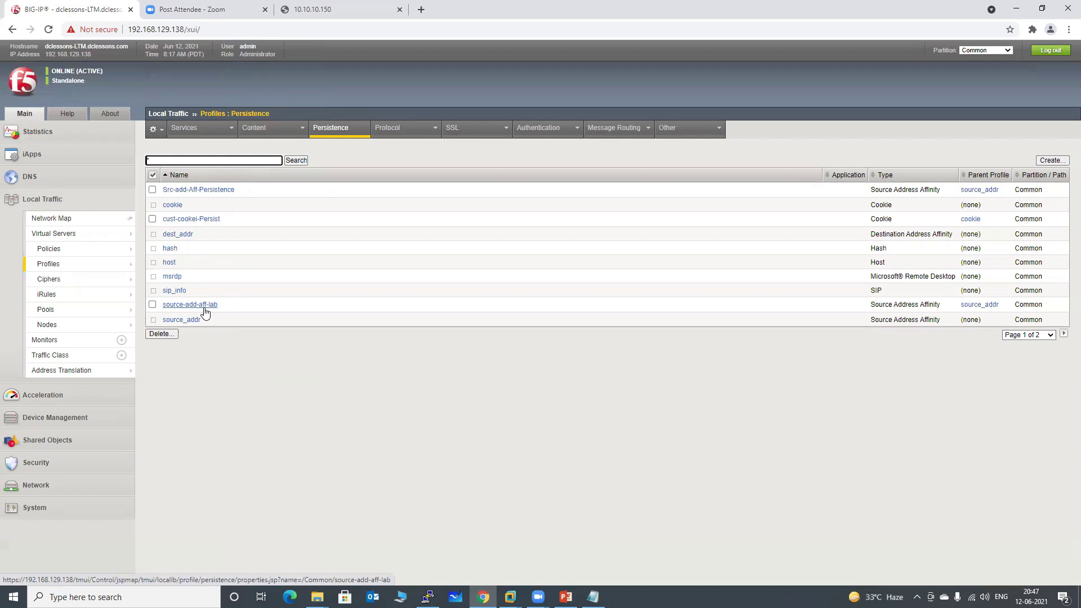
# Set vs_dclessons_https Resources default persistence profile to source-add-aff-lab and click Update.
pyautogui.click(56, 234)
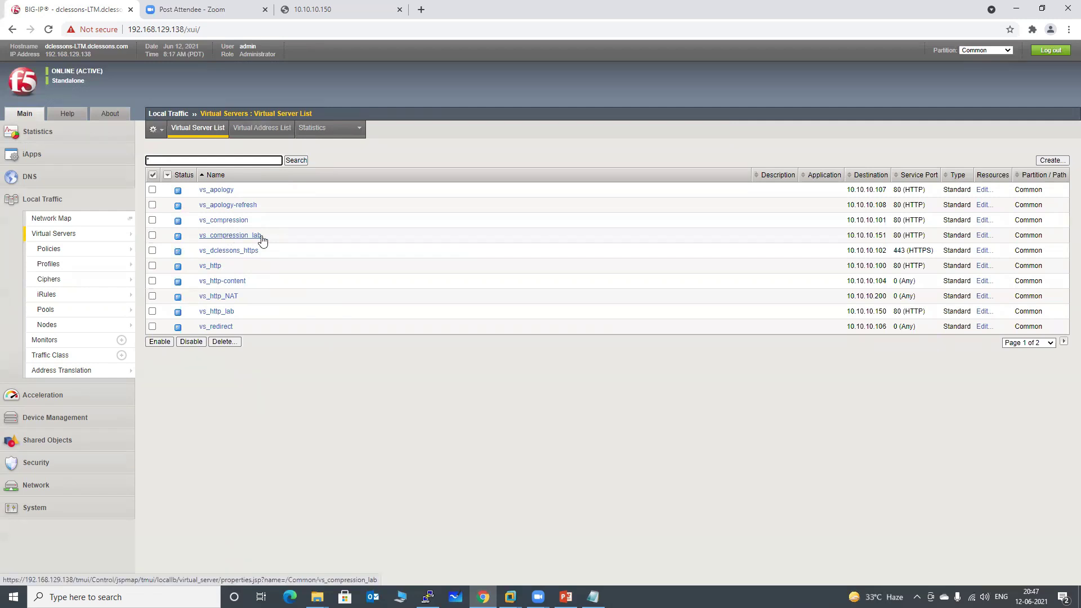
pyautogui.moveTo(848, 234); pyautogui.dragTo(885, 235)
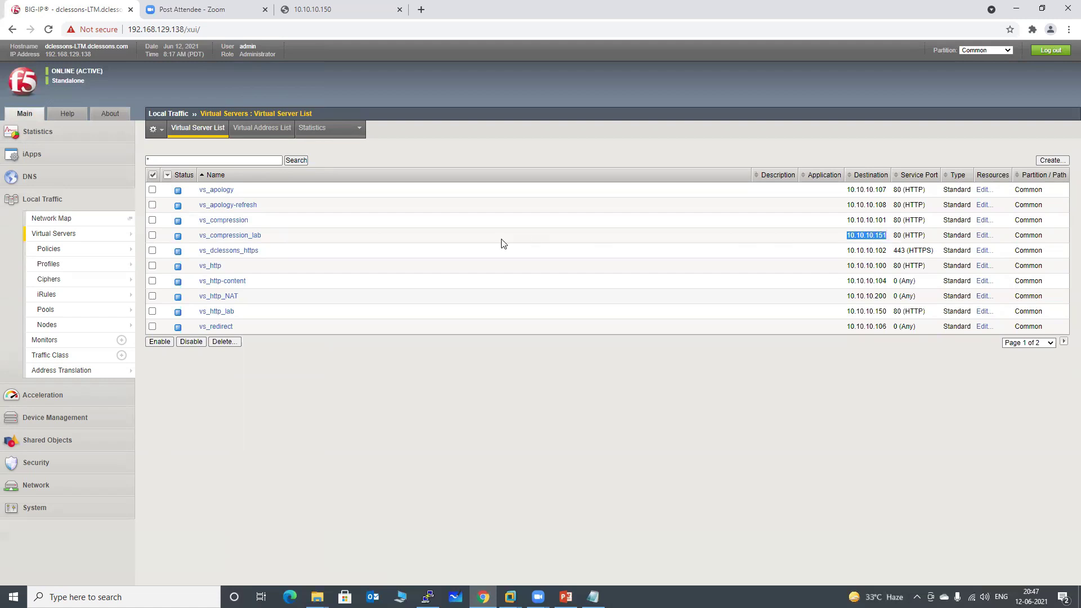
pyautogui.click(248, 250)
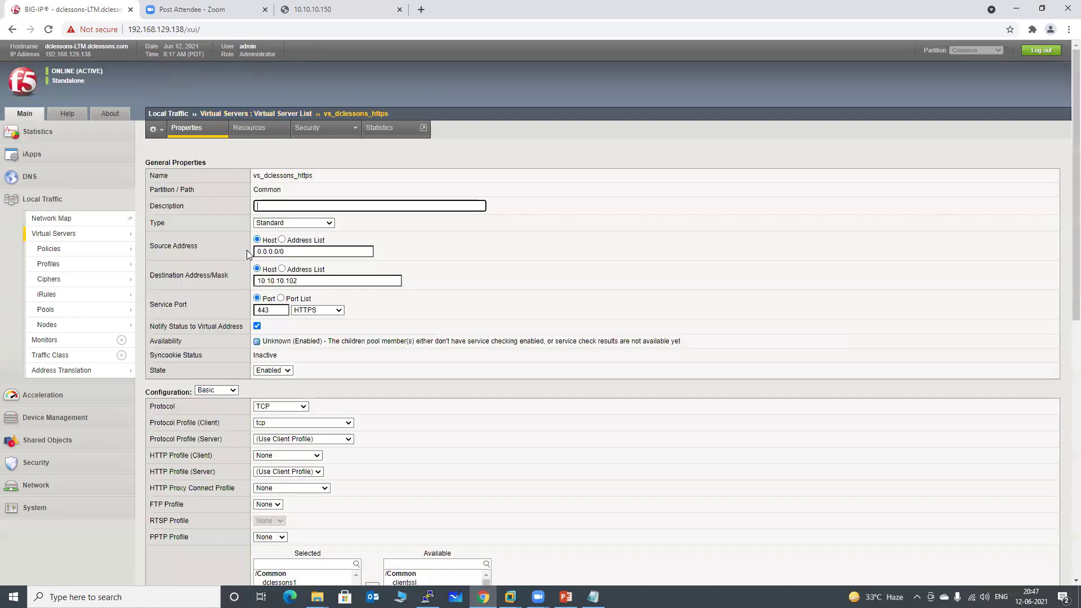
pyautogui.click(248, 129)
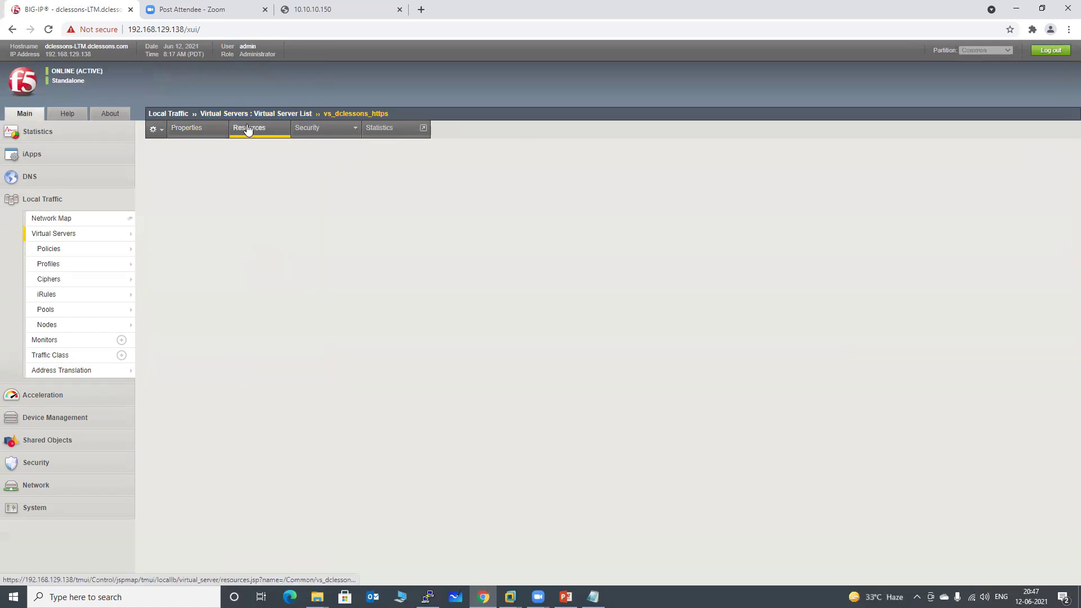
pyautogui.click(295, 193)
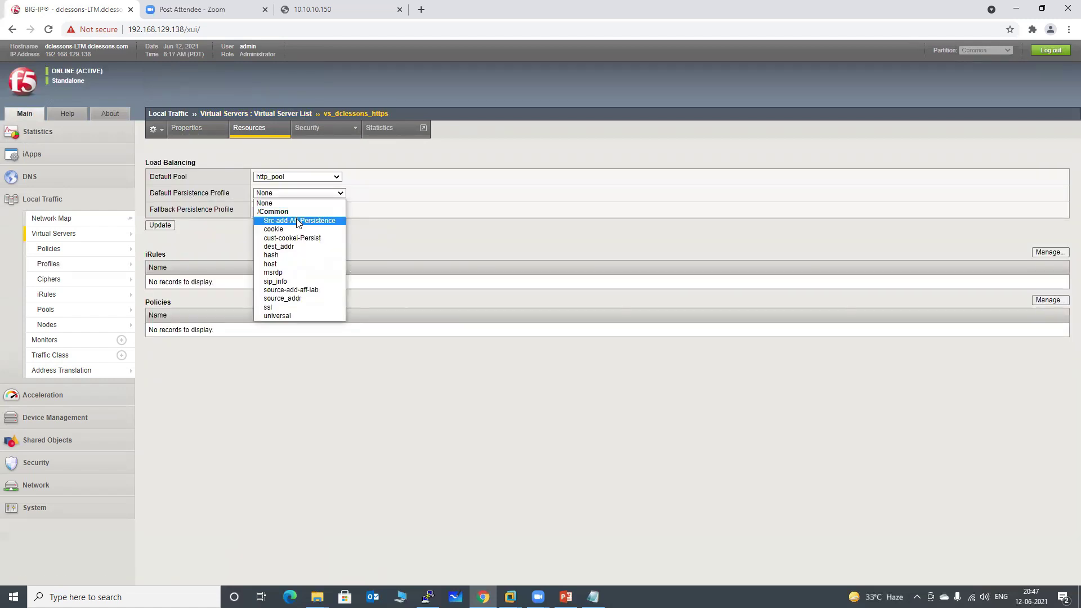
pyautogui.click(296, 221)
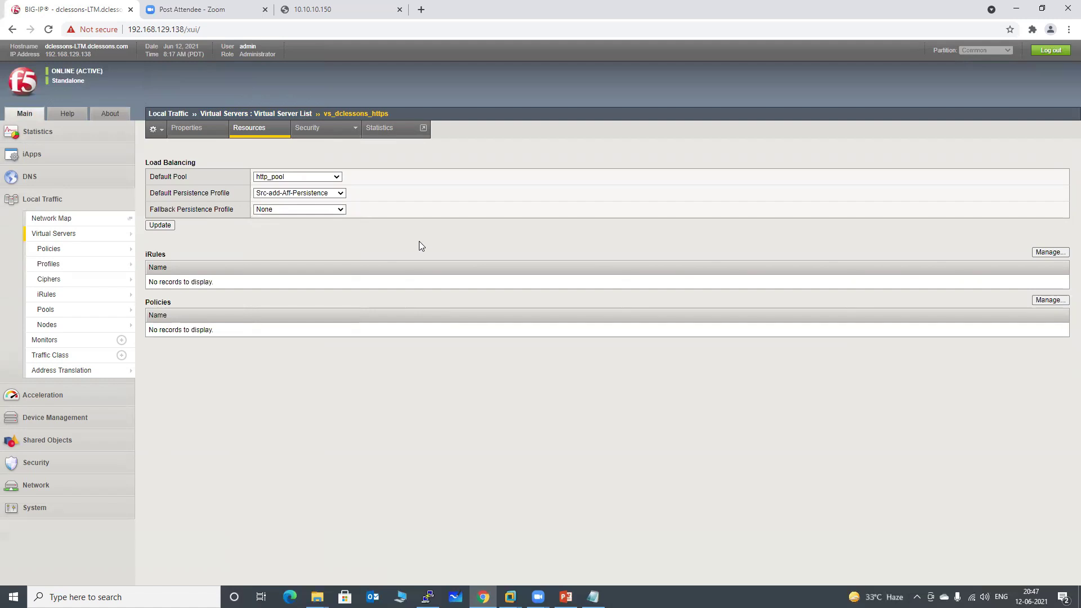
pyautogui.click(303, 194)
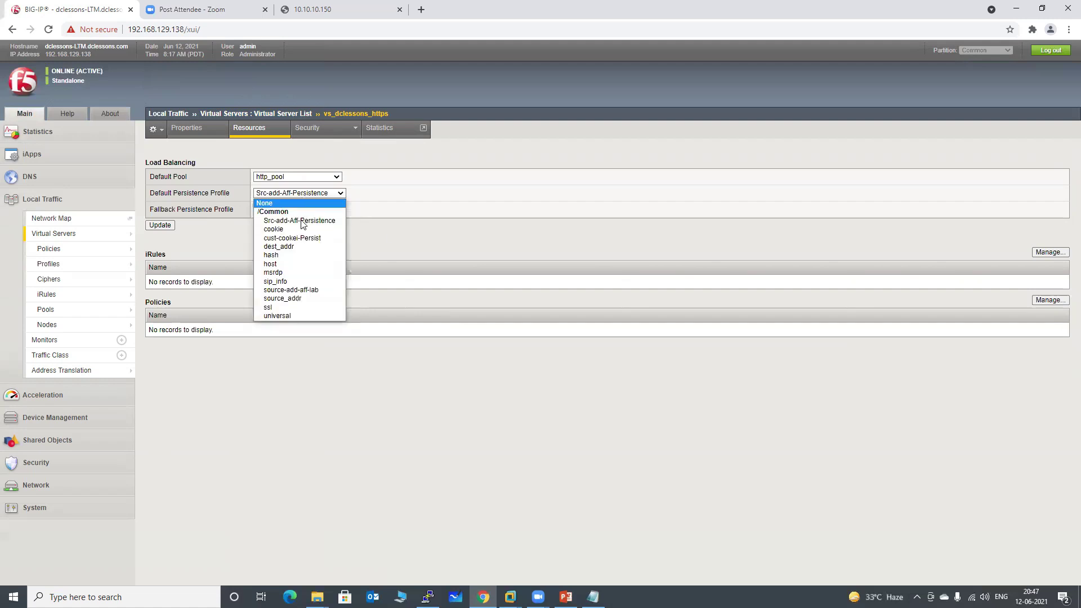
pyautogui.click(276, 290)
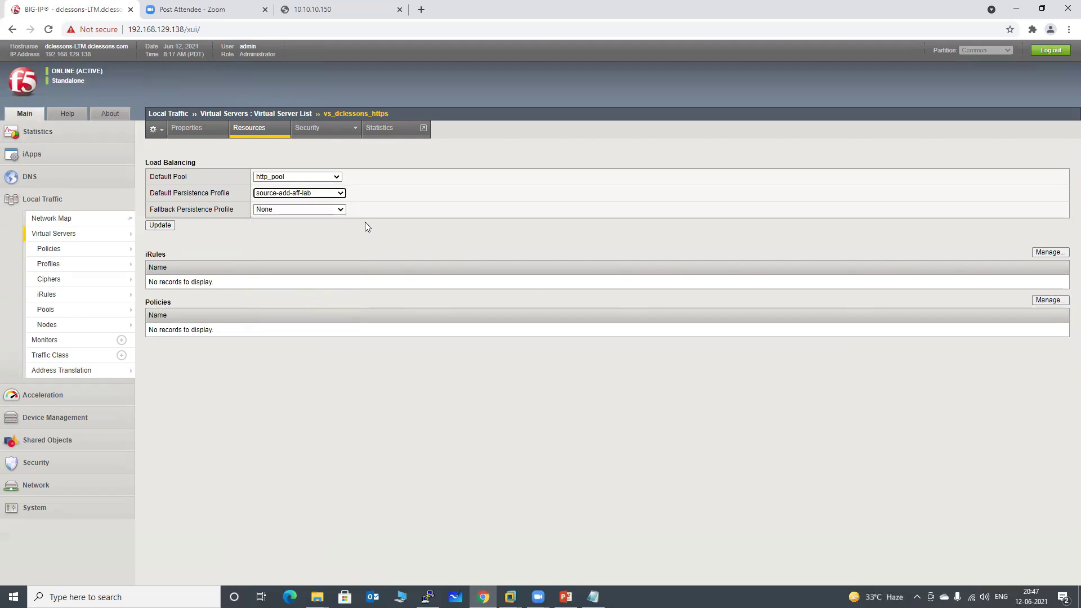
pyautogui.click(160, 225)
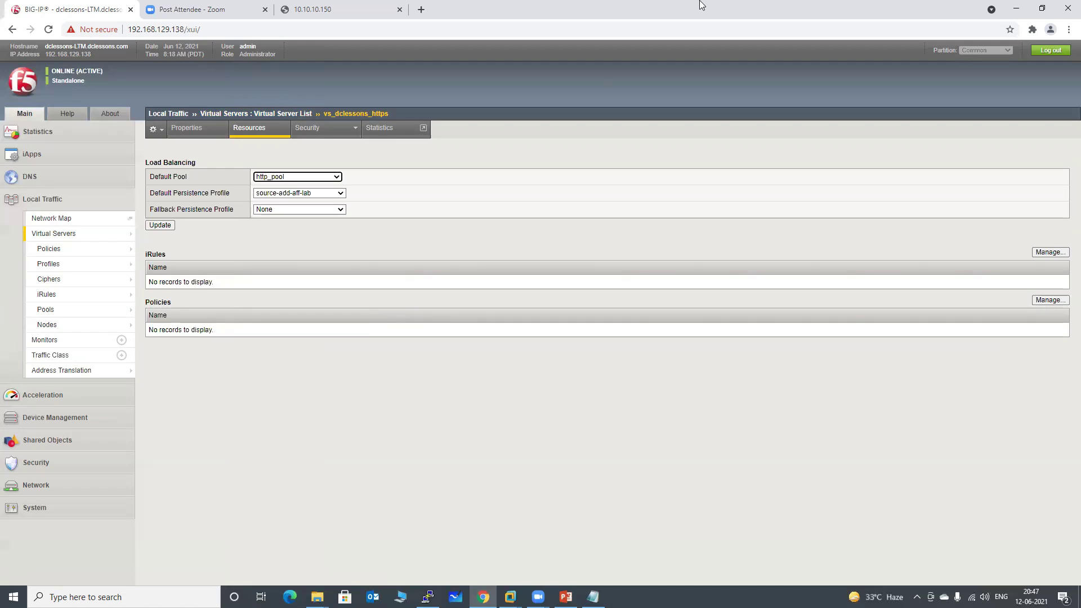
# Clear the last hour of Chrome browsing data.
pyautogui.click(353, 9)
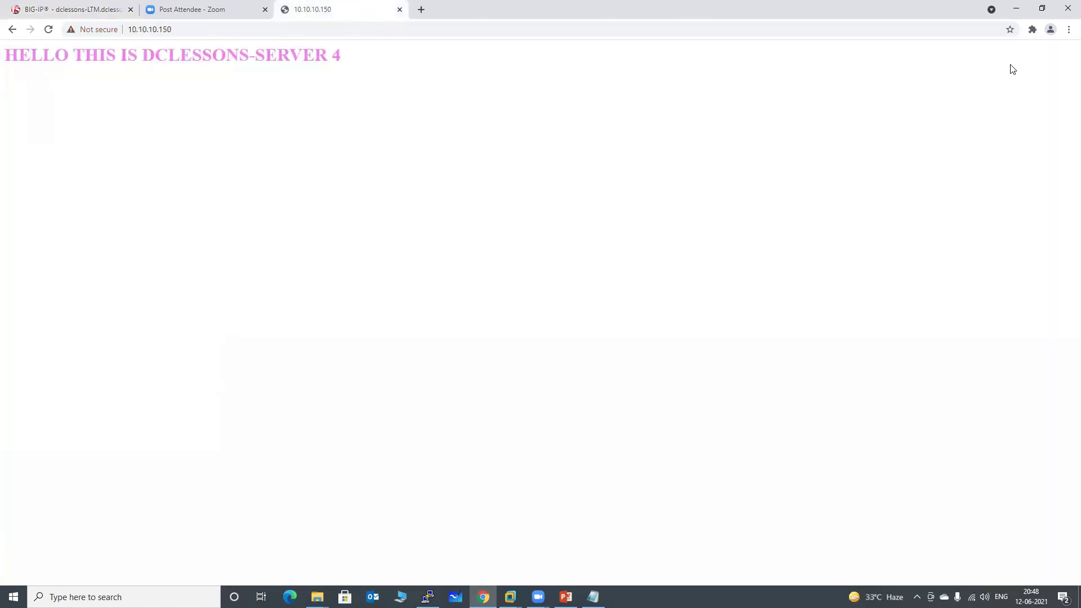
pyautogui.click(1069, 29)
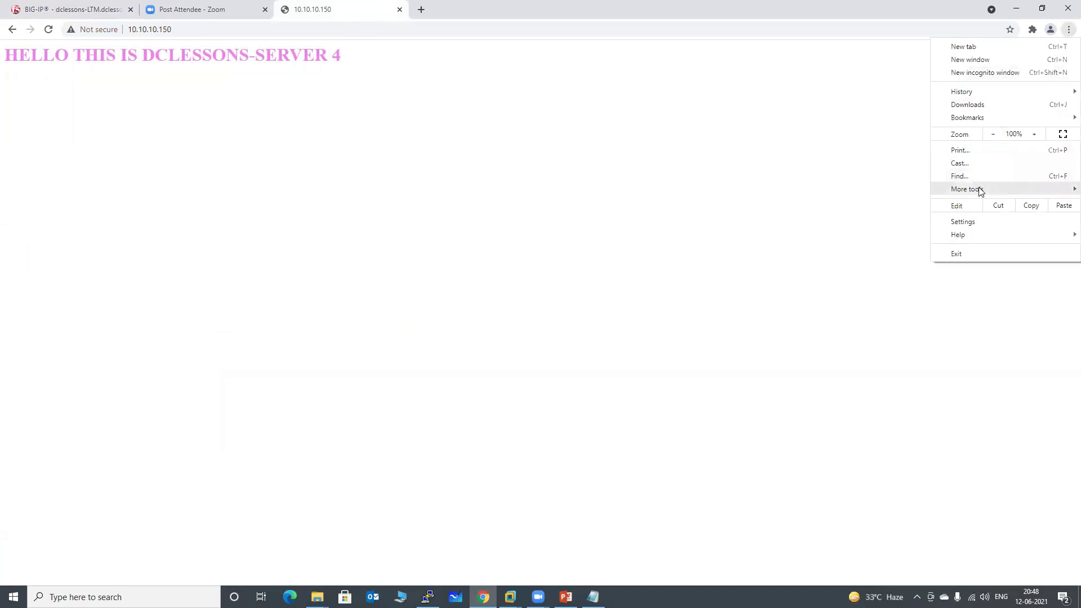
pyautogui.moveTo(978, 189)
pyautogui.click(849, 234)
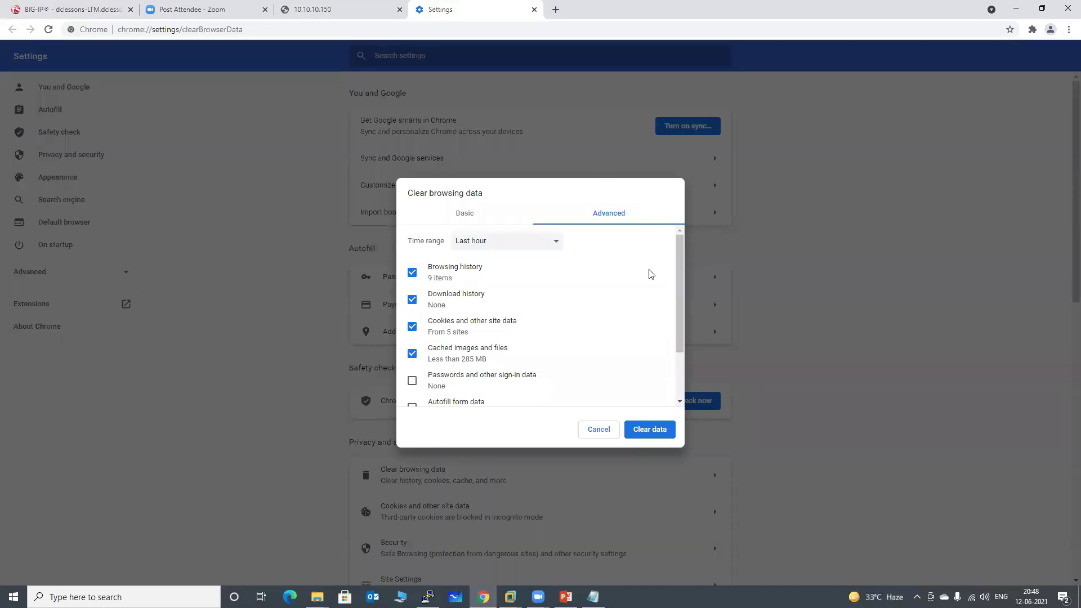
pyautogui.click(642, 436)
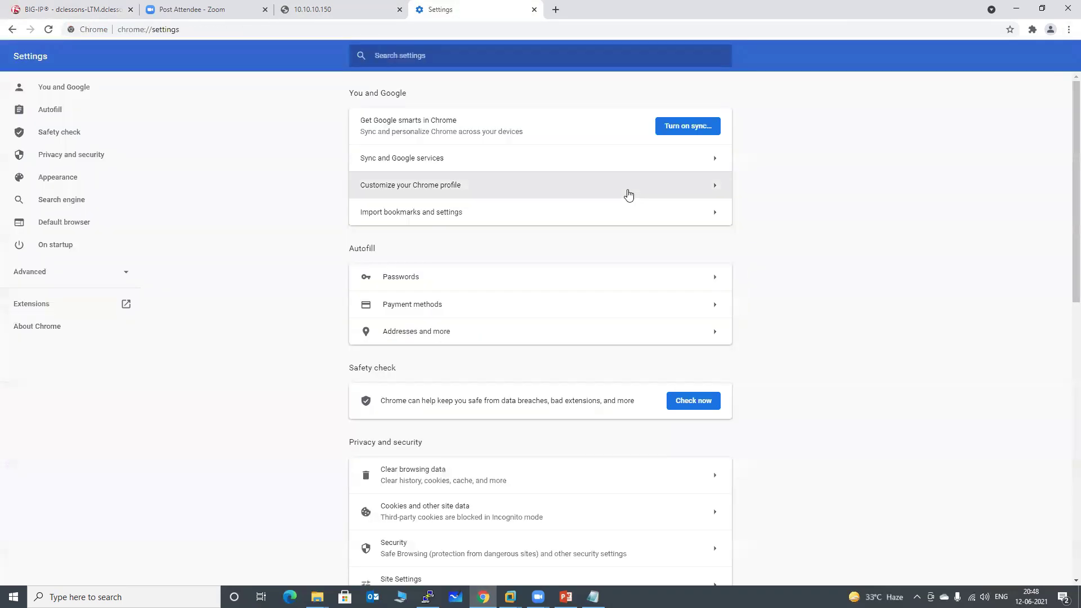
# Close the old tabs, load 10.10.10.150 in a fresh tab, and reload it twice.
pyautogui.click(399, 9)
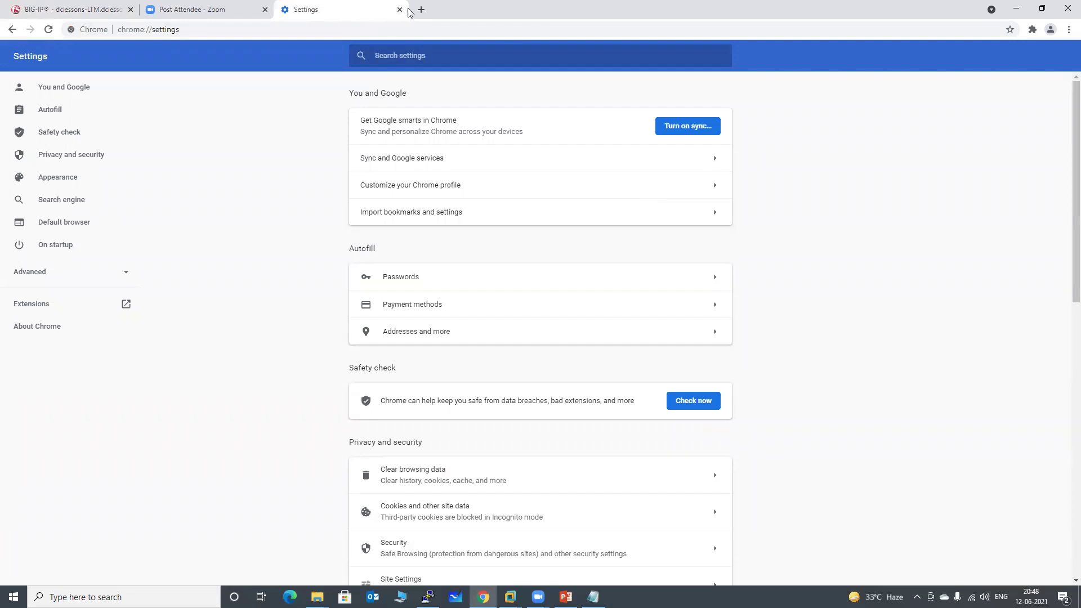
pyautogui.click(422, 9)
pyautogui.click(400, 10)
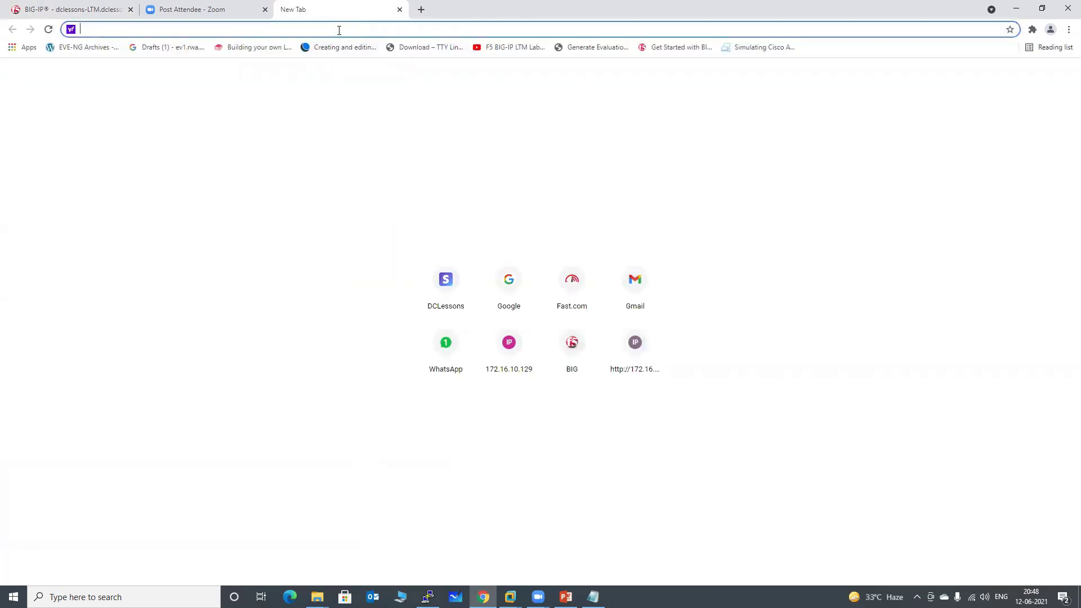
pyautogui.write('10.10.10.1')
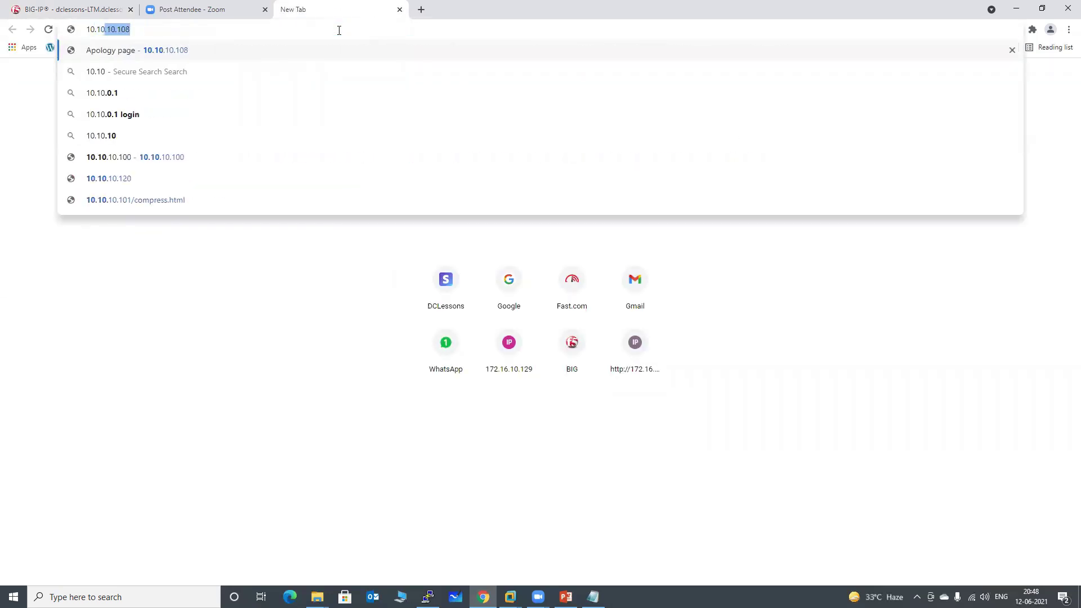
pyautogui.write('50')
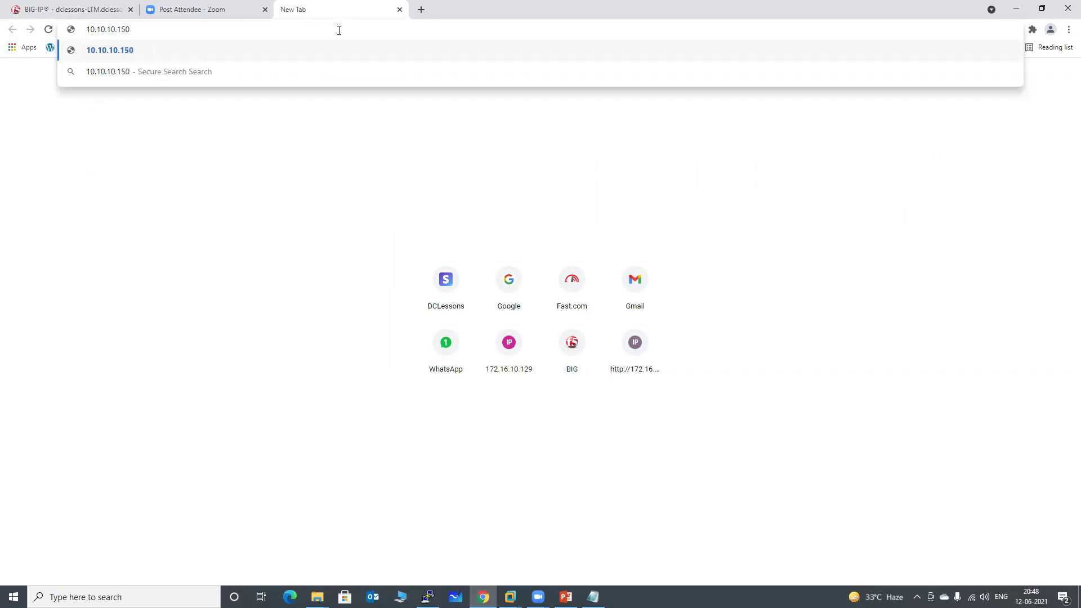
pyautogui.press('Return')
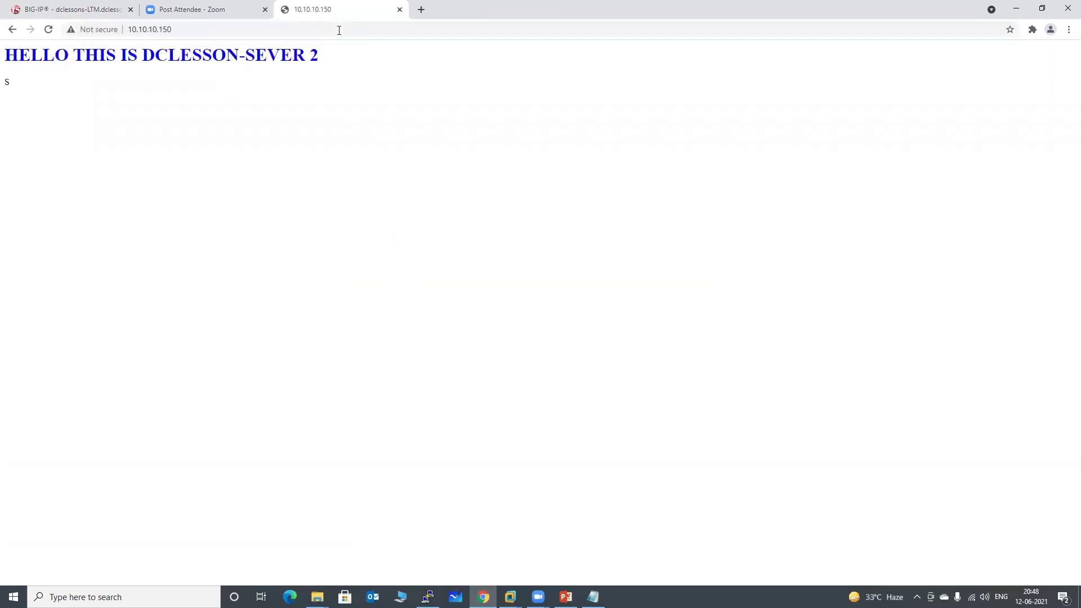
pyautogui.press('F5')
pyautogui.press('F5')
pyautogui.press('F5')
pyautogui.press('F5')
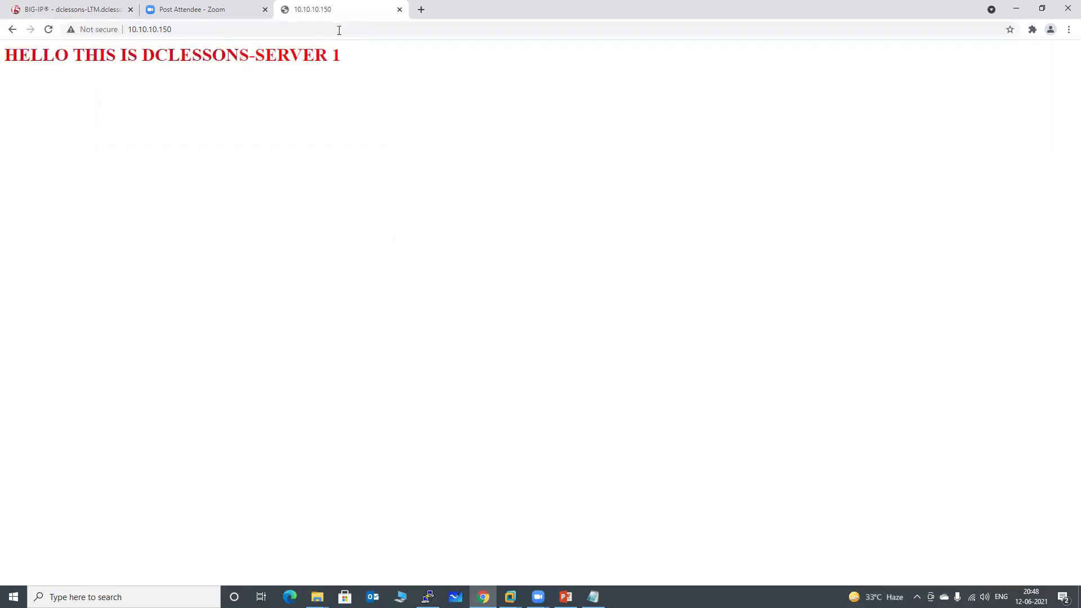
pyautogui.press('F5')
pyautogui.press('F5')
pyautogui.press('F5')
pyautogui.press('F5')
pyautogui.press('F5')
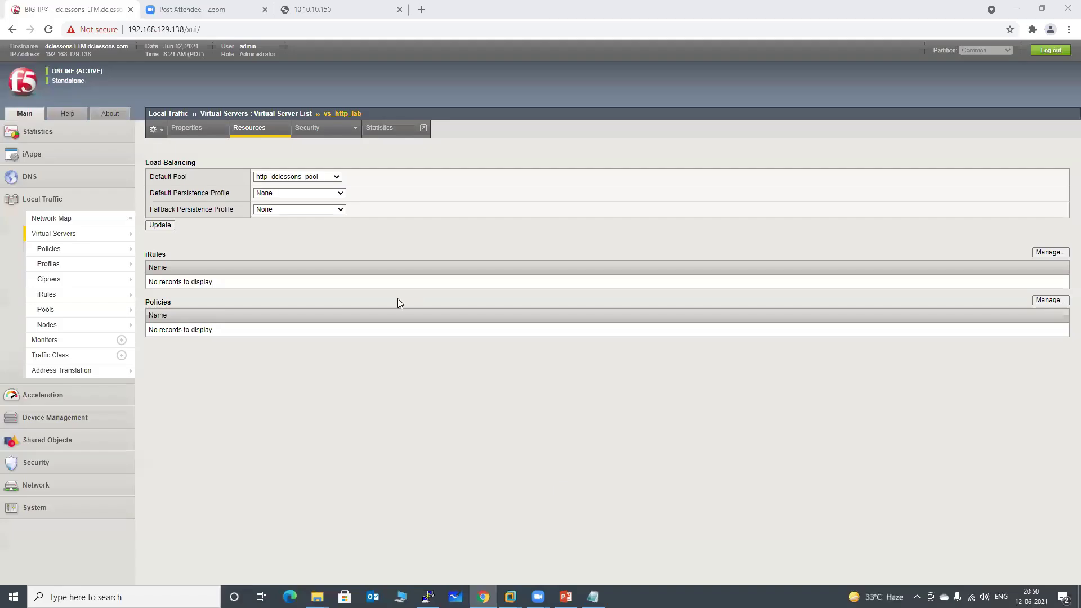
# Set vs_dclessons_https default persistence back to None, update, and return to the Virtual Server List.
pyautogui.click(56, 235)
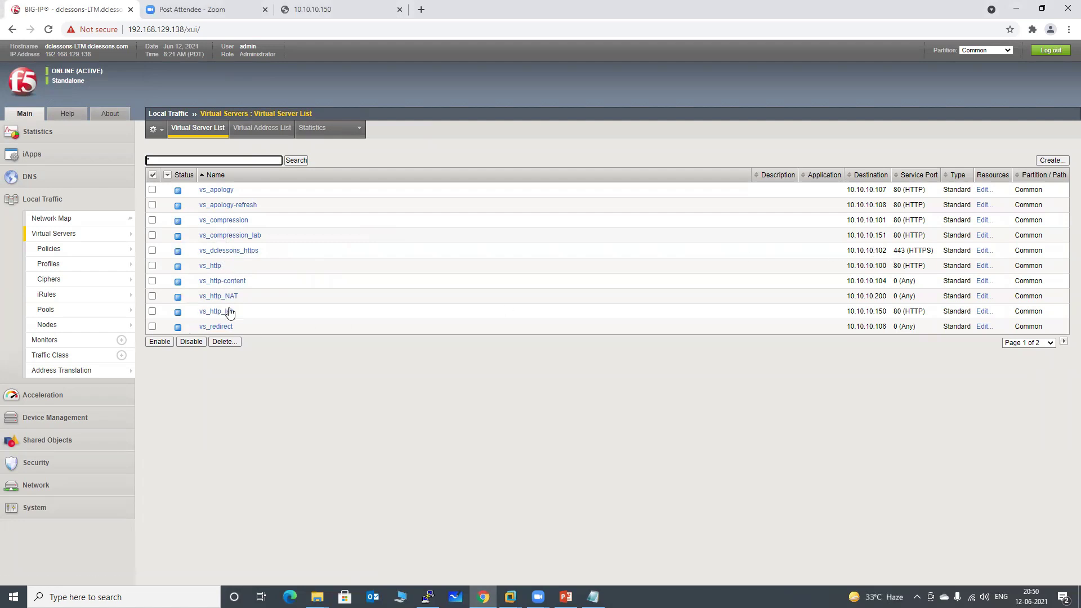
pyautogui.click(241, 251)
pyautogui.click(254, 133)
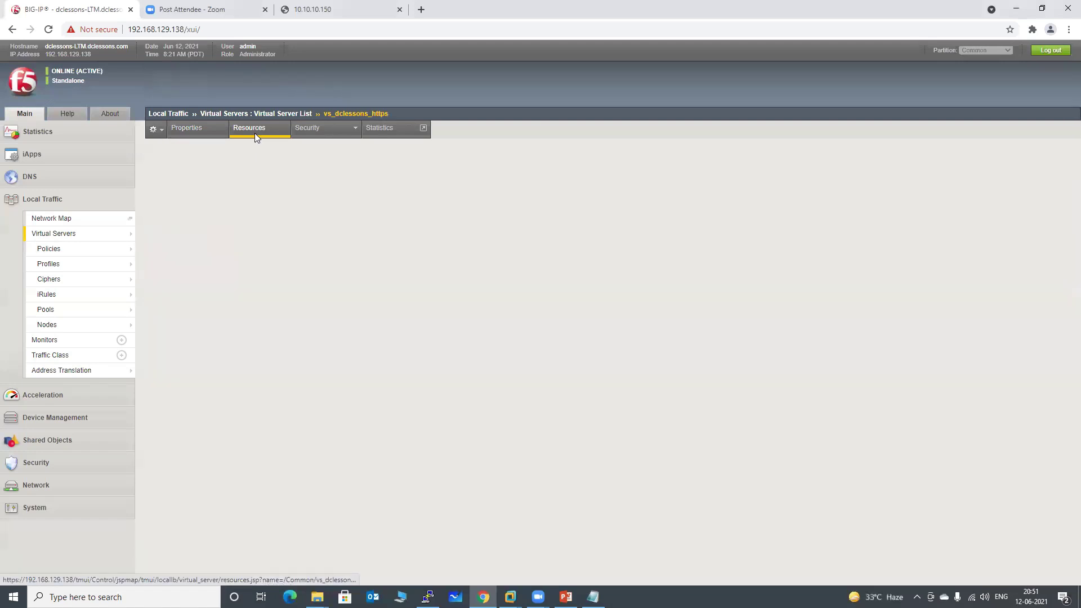
pyautogui.click(298, 193)
pyautogui.click(301, 207)
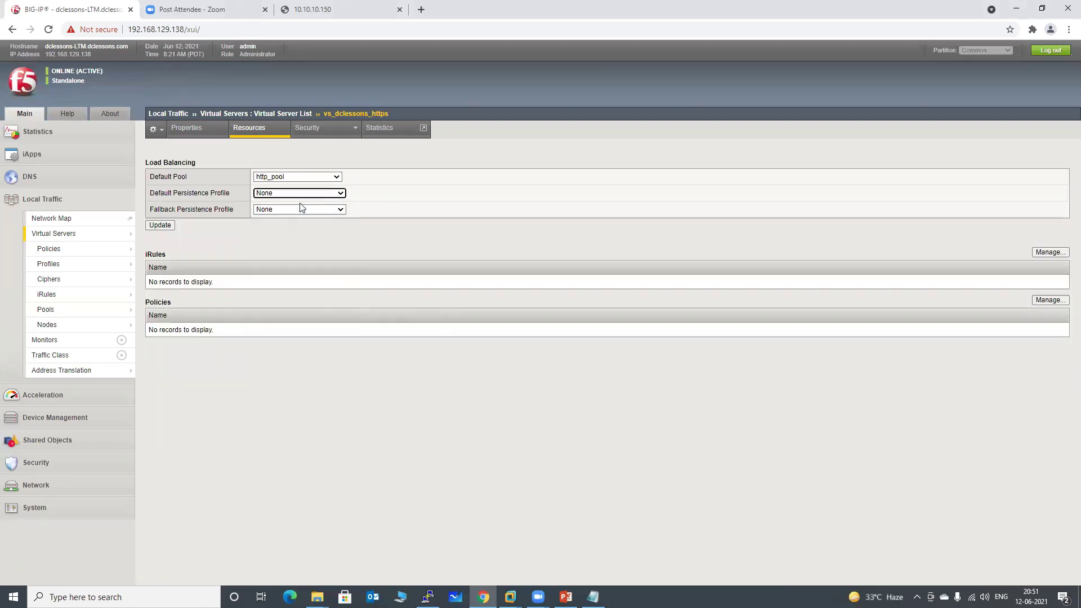
pyautogui.click(165, 226)
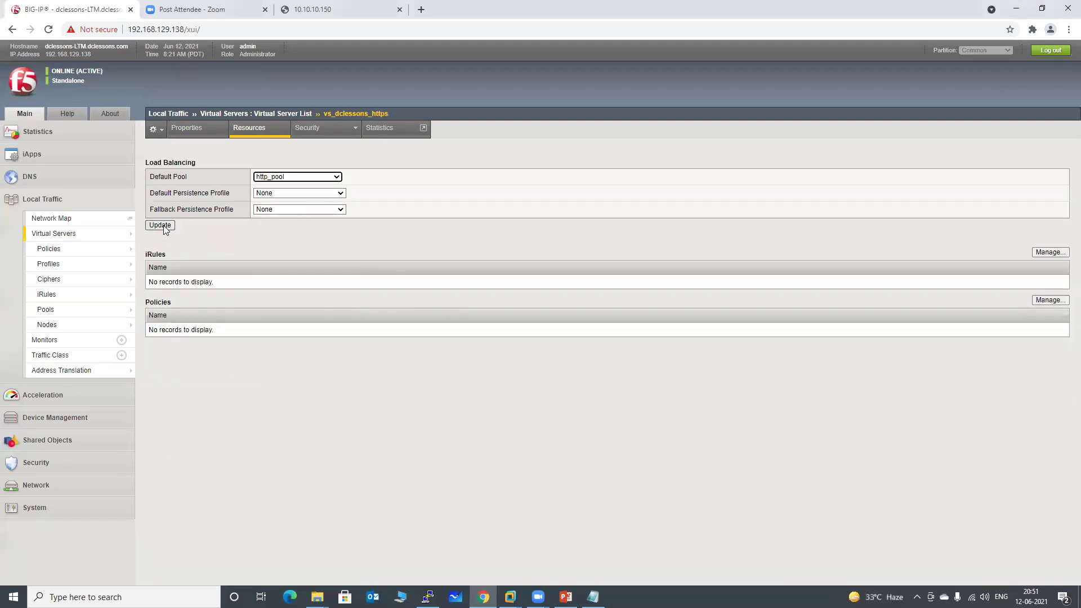
pyautogui.moveTo(79, 295)
pyautogui.click(62, 234)
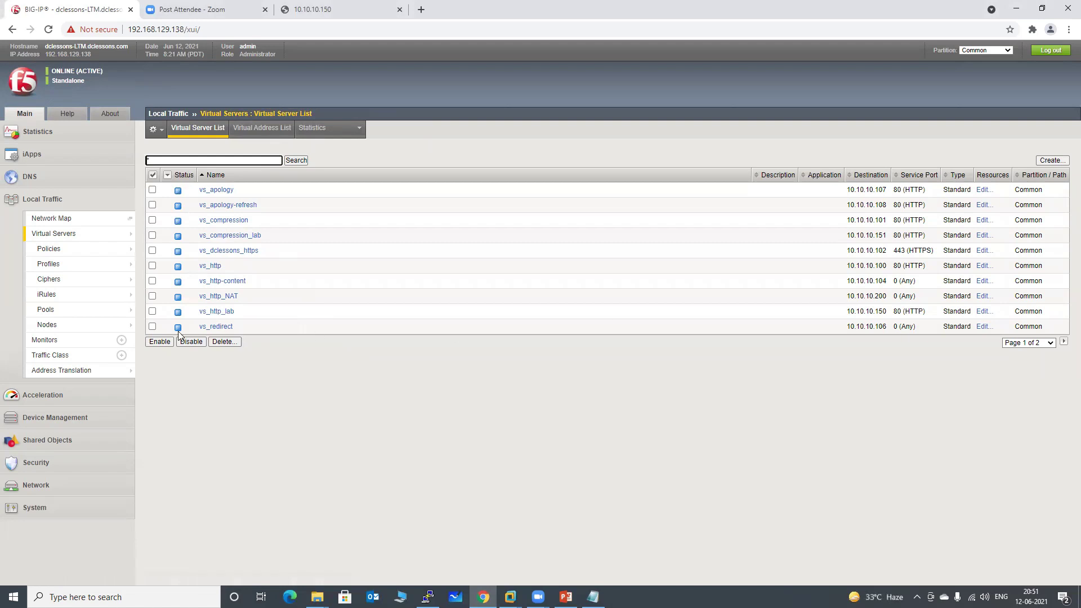
# On vs_http_lab's Resources tab, choose source-add-aff-lab as default persistence and click Update.
pyautogui.click(208, 311)
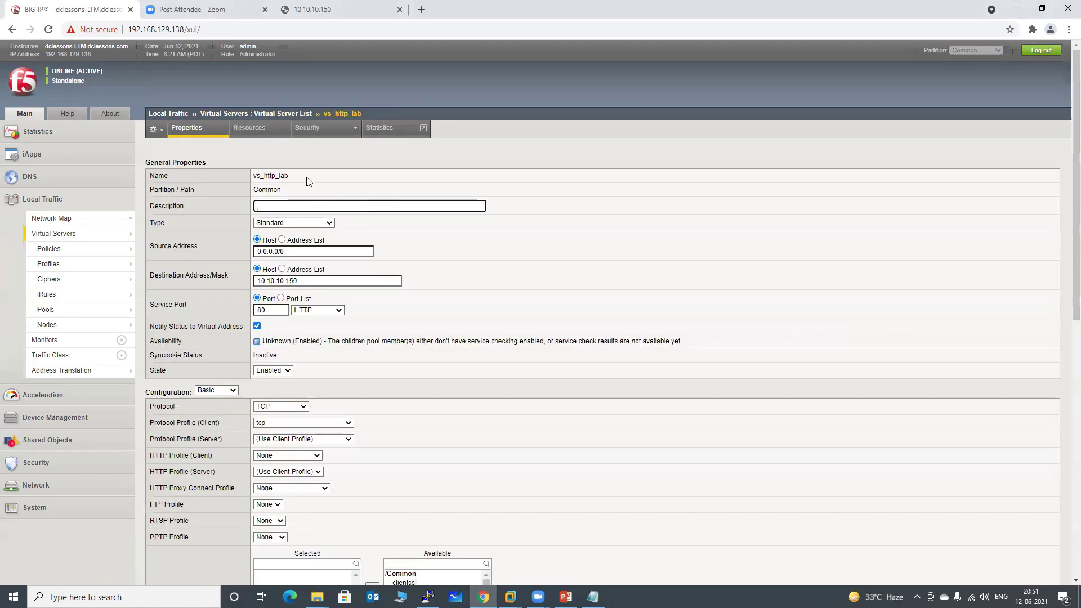
pyautogui.click(249, 128)
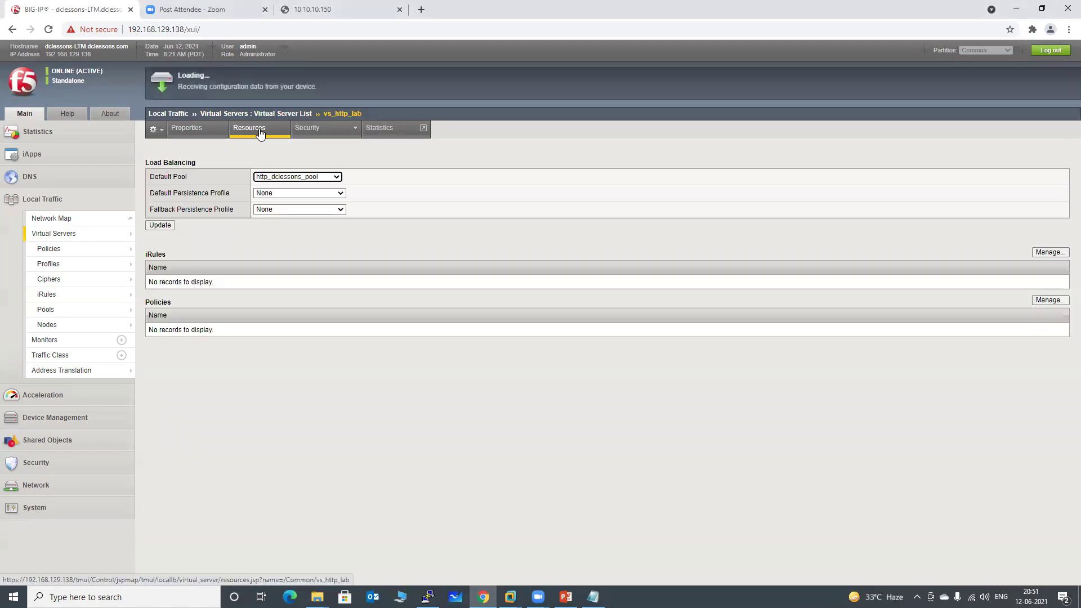
pyautogui.click(273, 194)
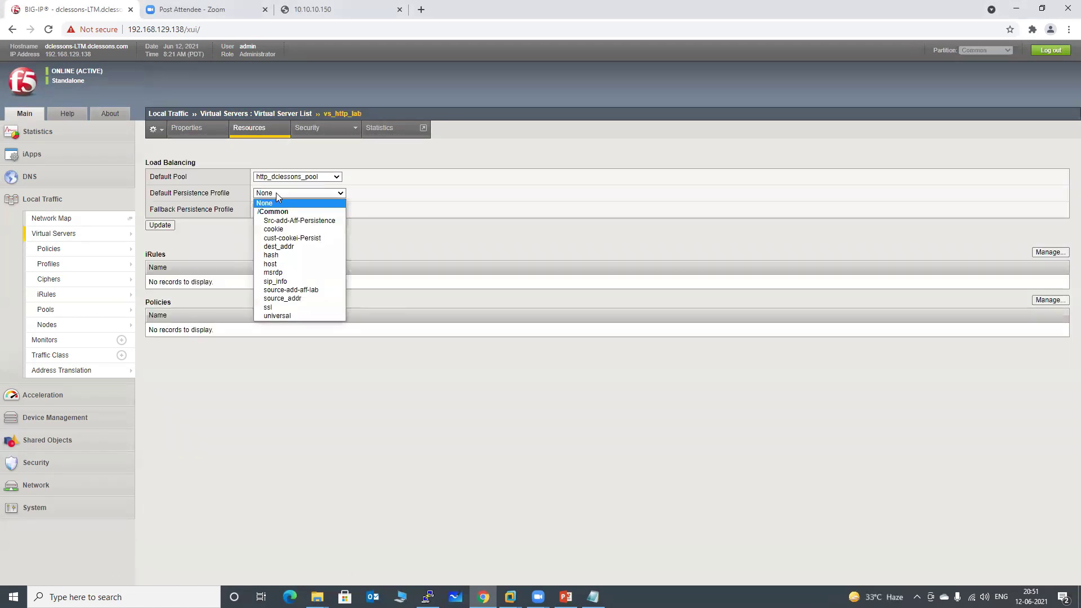
pyautogui.click(293, 291)
pyautogui.click(161, 225)
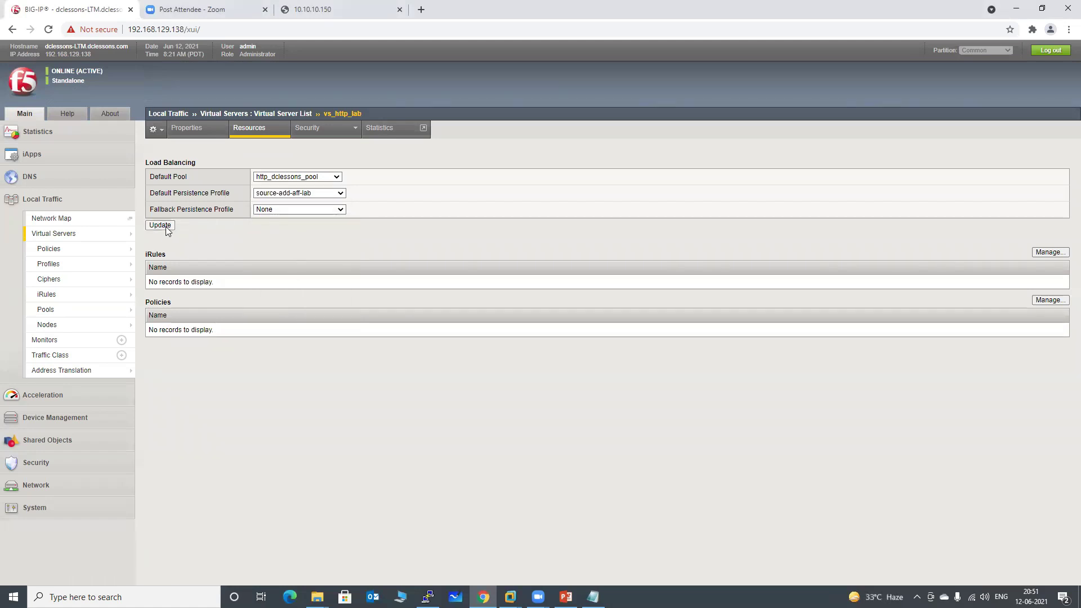
# Check the 10.10.10.150 test tab and Chrome menu, then return to the BIG-IP tab.
pyautogui.click(325, 11)
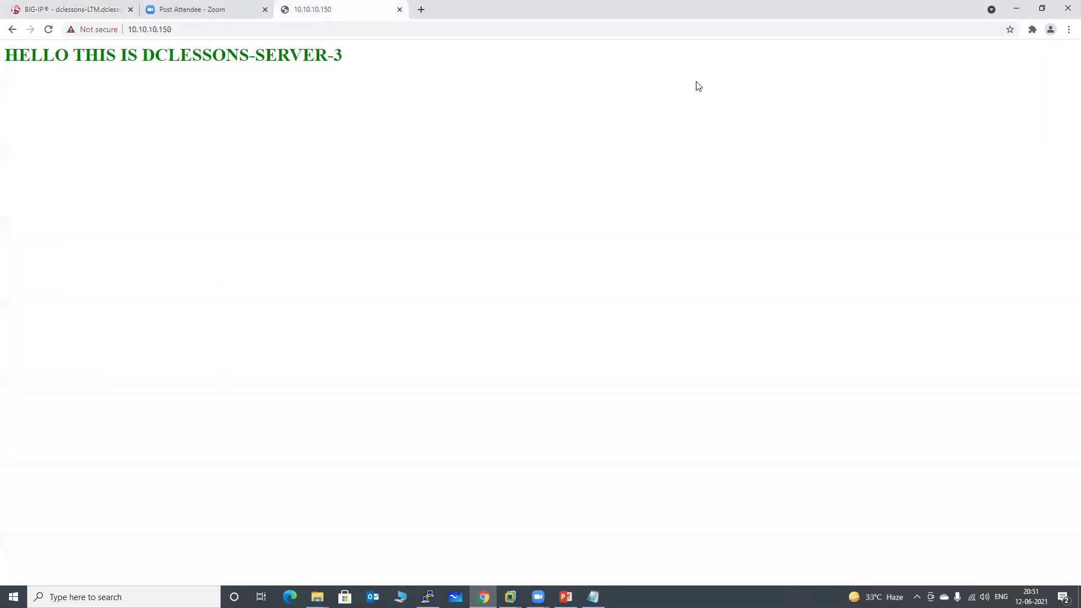
pyautogui.click(1069, 30)
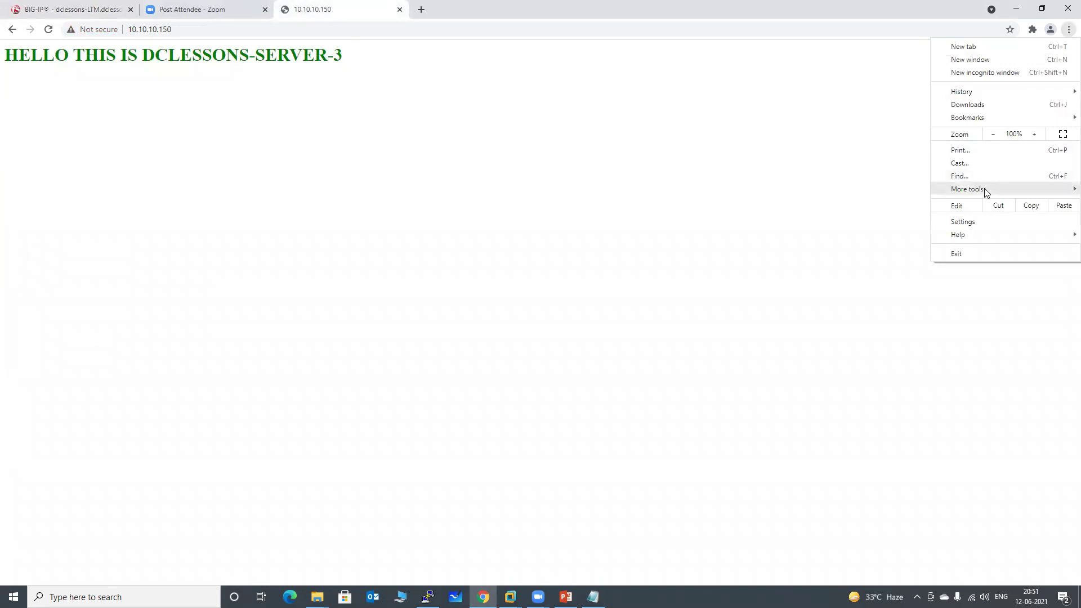
pyautogui.moveTo(985, 189)
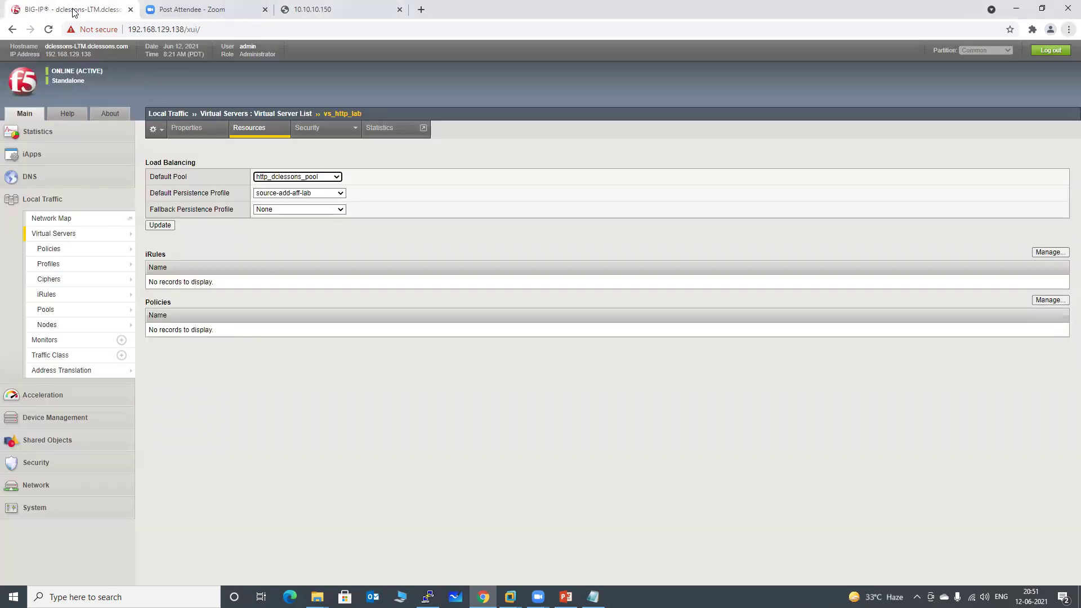
pyautogui.click(78, 11)
# Show Local Traffic statistics for Pools and reset http_dclessons_pool's counters to zero.
pyautogui.moveTo(54, 233)
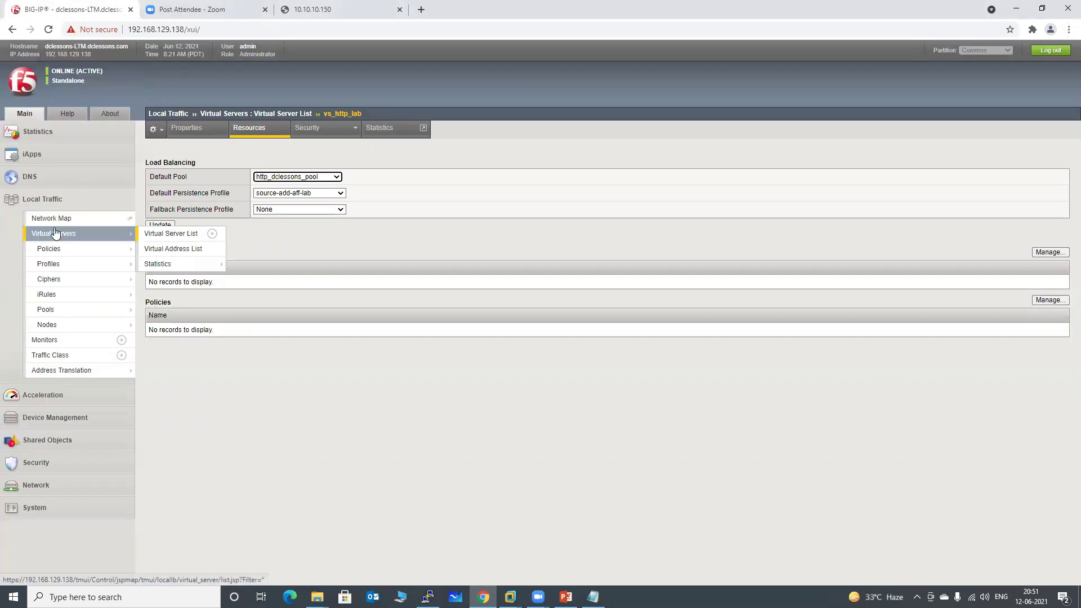
pyautogui.click(41, 135)
pyautogui.moveTo(67, 166)
pyautogui.click(181, 166)
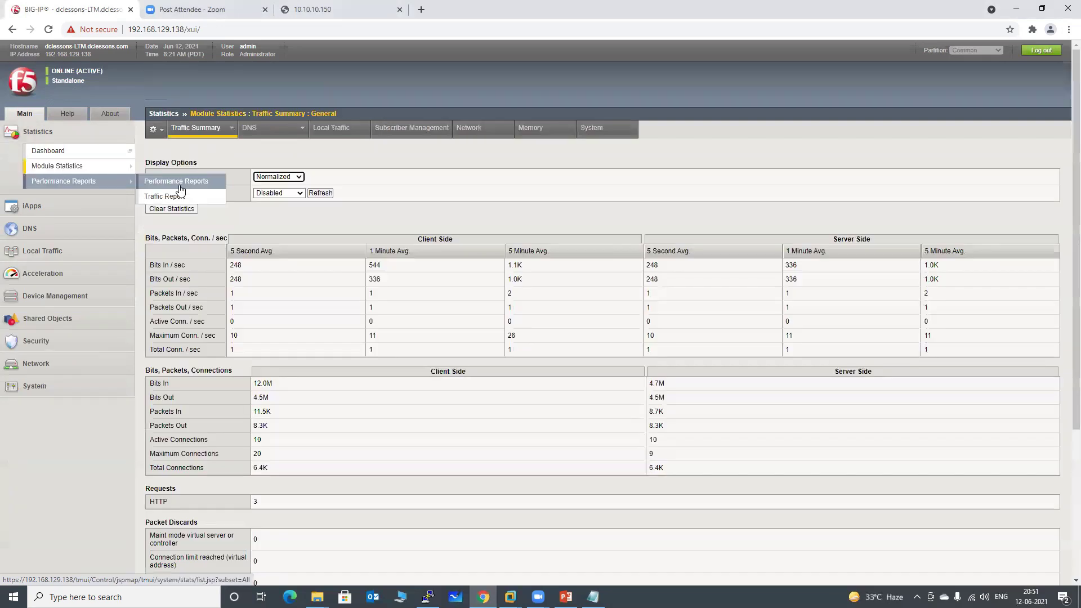
pyautogui.click(333, 128)
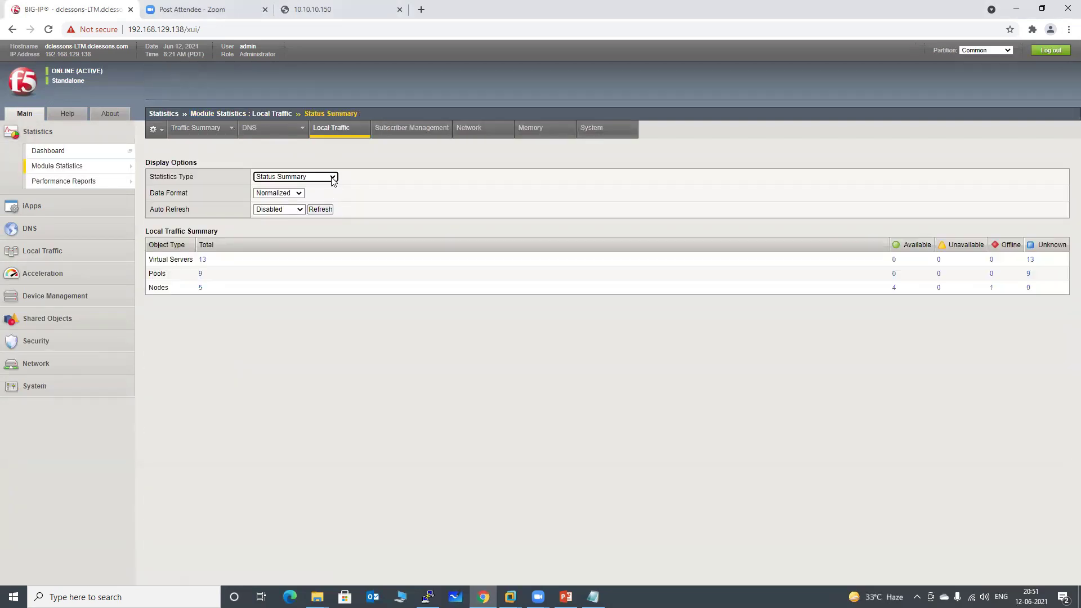
pyautogui.click(321, 176)
pyautogui.click(297, 239)
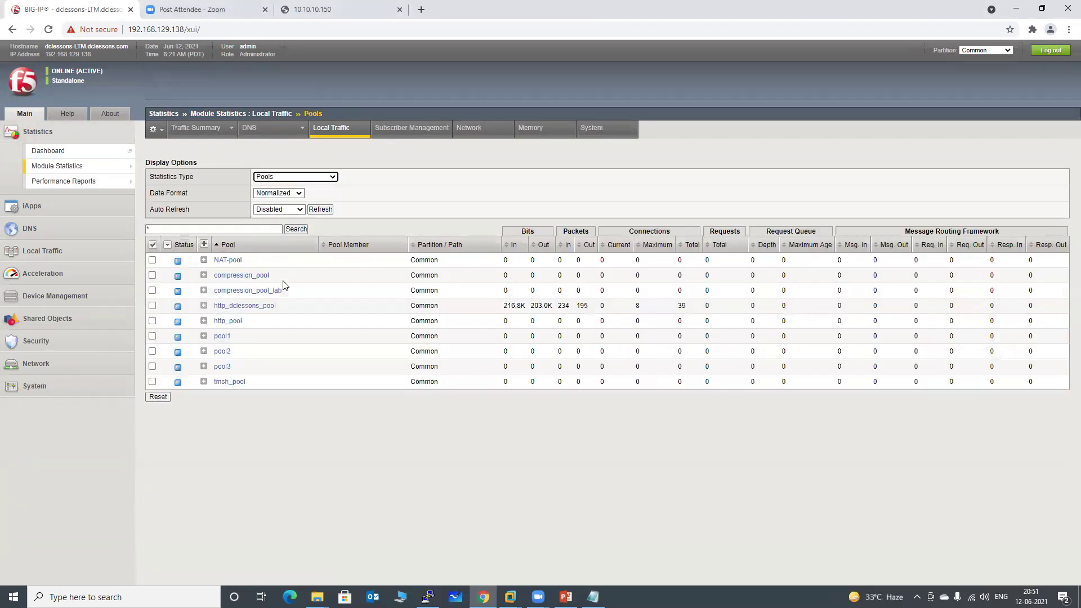
pyautogui.click(152, 305)
pyautogui.click(158, 397)
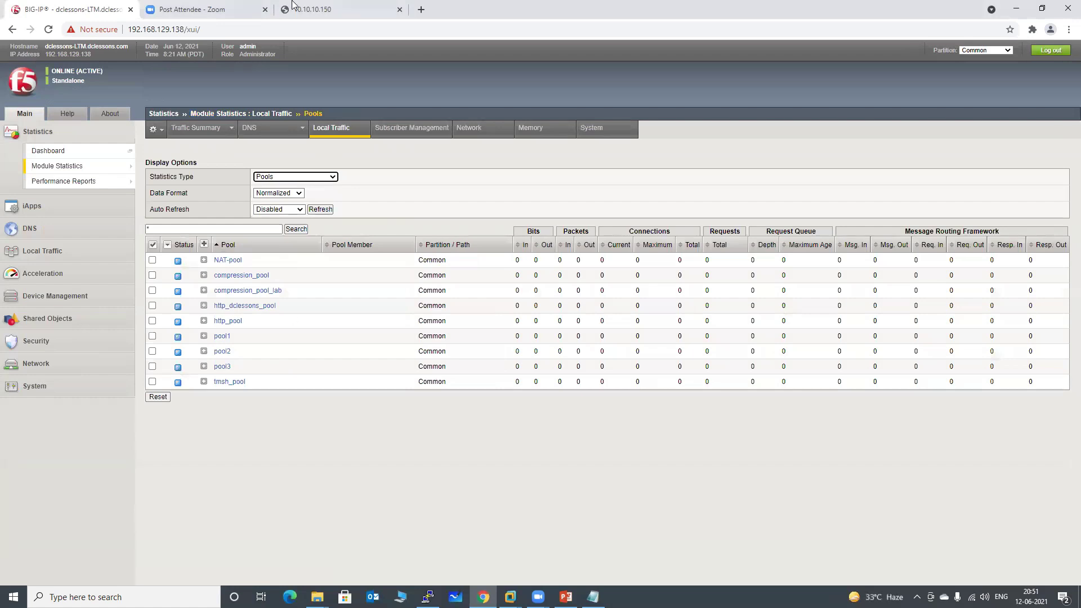
# Clear Chrome's last-hour browsing history, cookies and cached files.
pyautogui.click(325, 13)
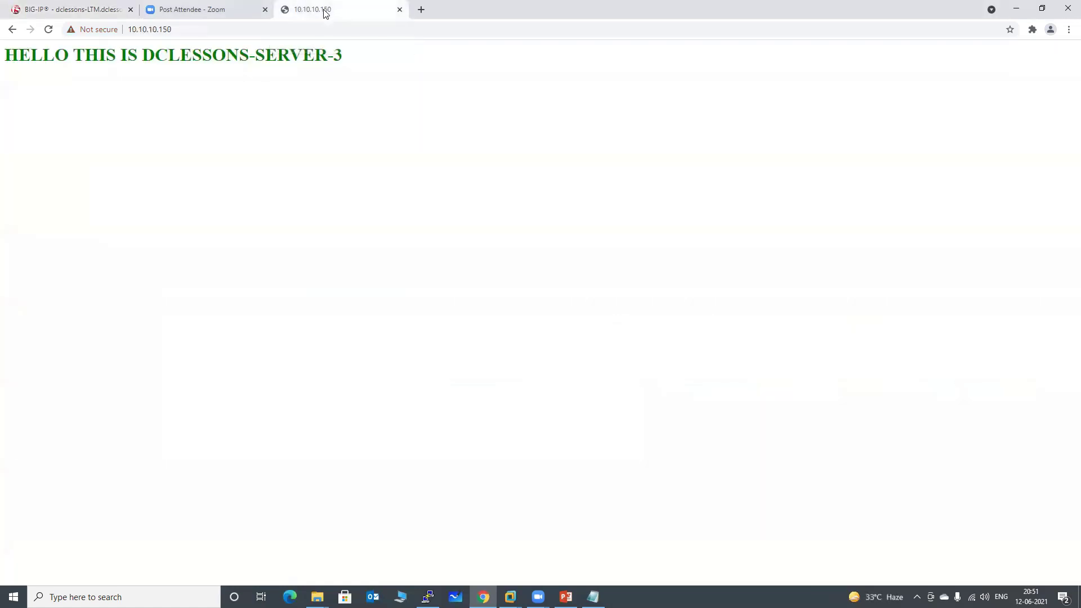
pyautogui.click(1069, 29)
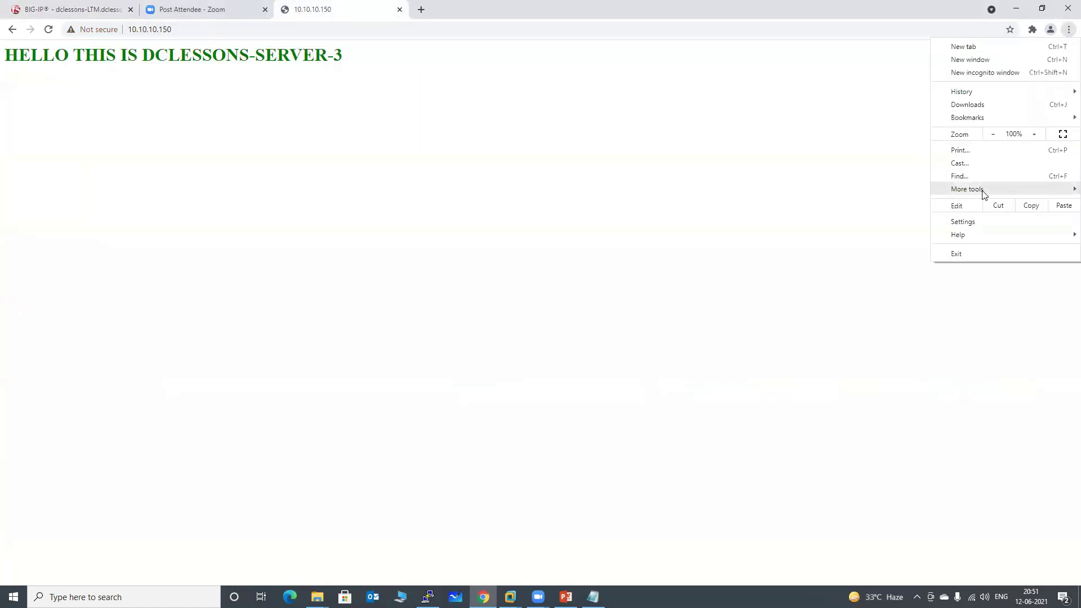
pyautogui.moveTo(958, 190)
pyautogui.click(862, 234)
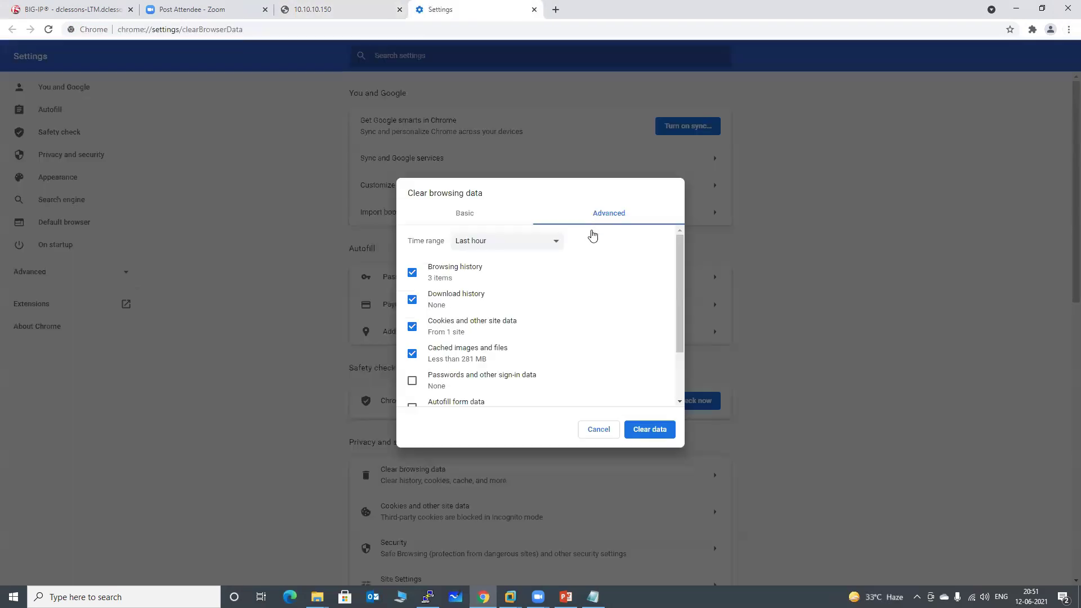
pyautogui.click(649, 430)
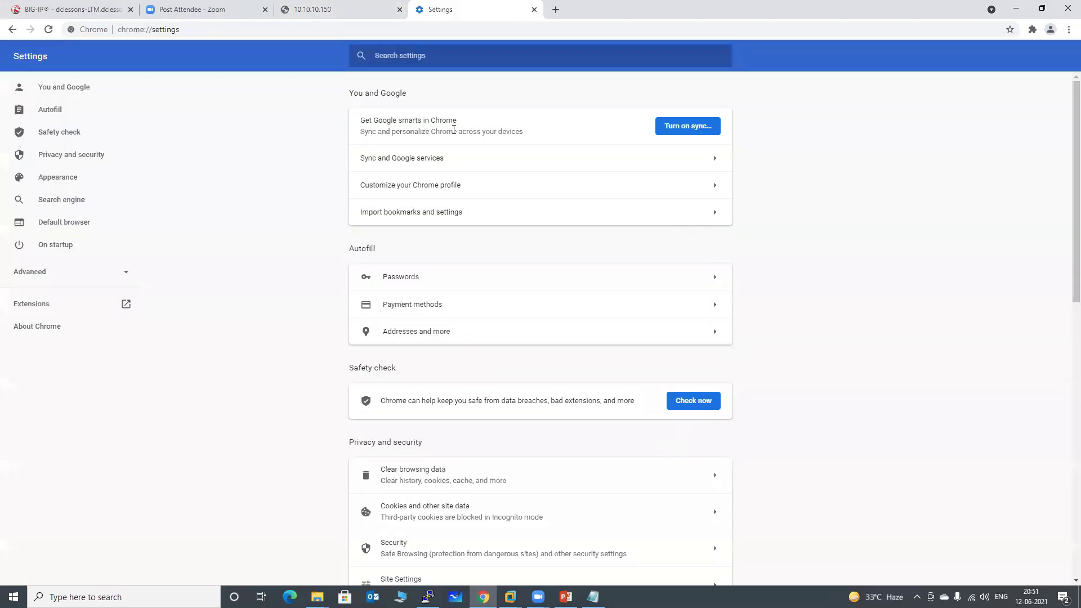
# Replace the 10.10.10.150 and Settings tabs with a blank new tab and return to BIG-IP.
pyautogui.click(400, 9)
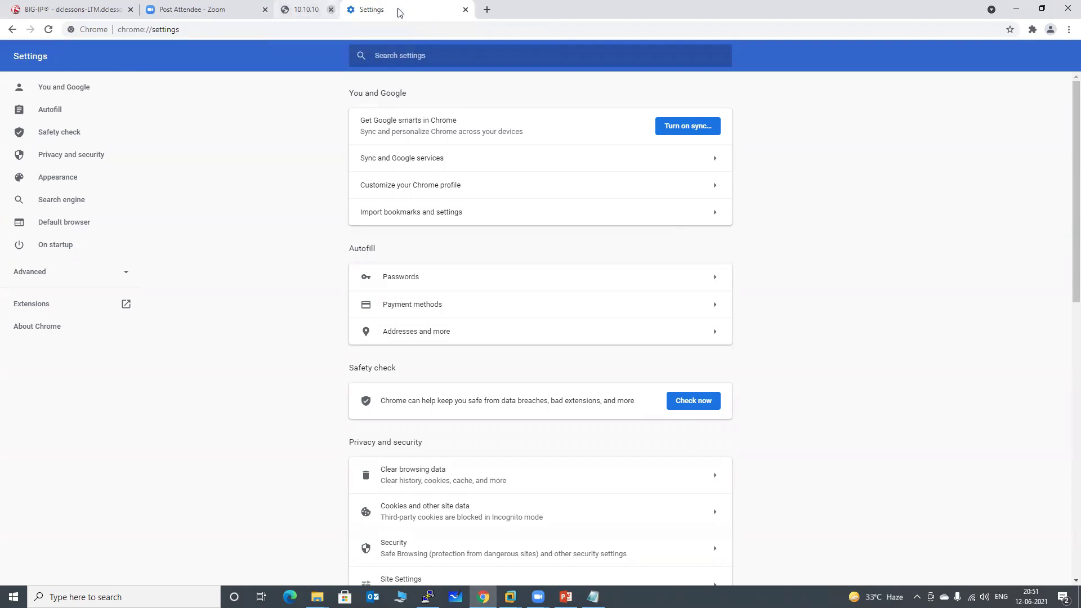
pyautogui.hotkey('ctrl', 't')
pyautogui.click(399, 10)
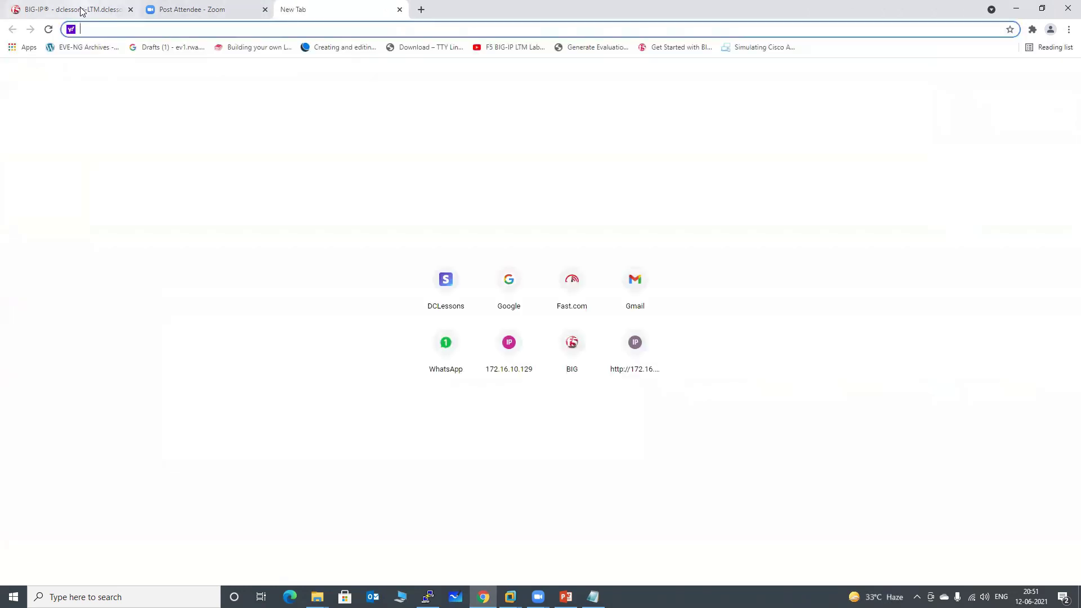
pyautogui.click(81, 9)
# Reload BIG-IP, proceed past the certificate warning, and log in with the admin account.
pyautogui.click(237, 29)
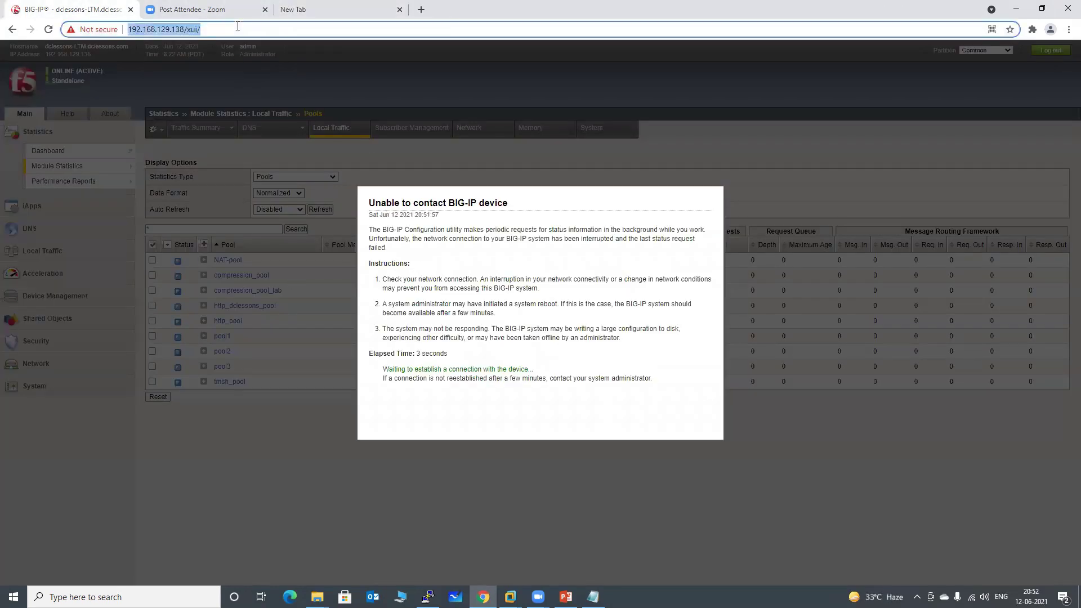
pyautogui.press('Return')
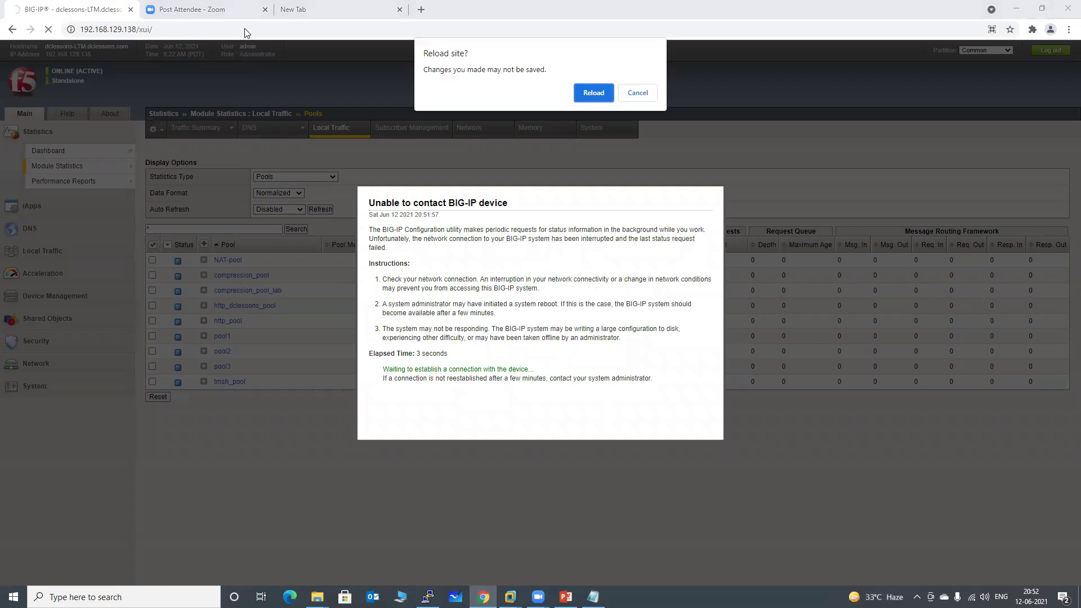
pyautogui.click(580, 94)
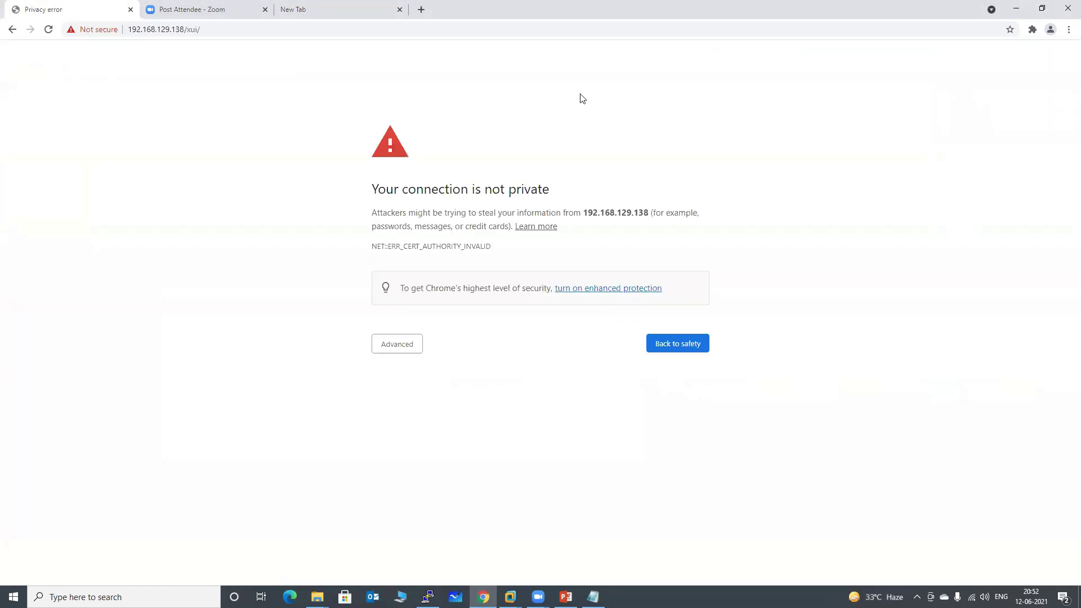
pyautogui.click(401, 343)
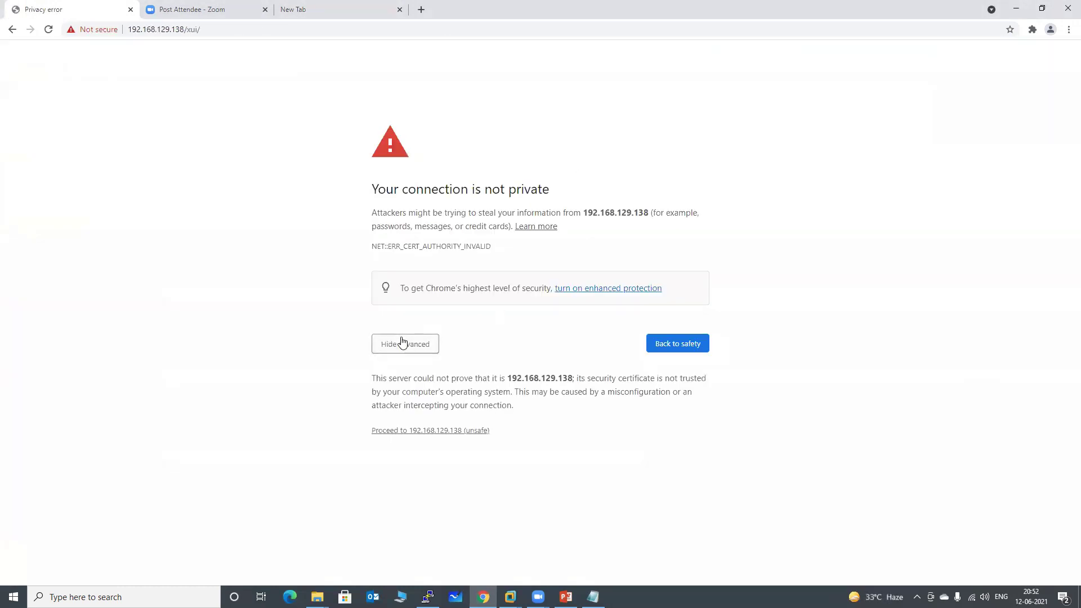
pyautogui.click(418, 430)
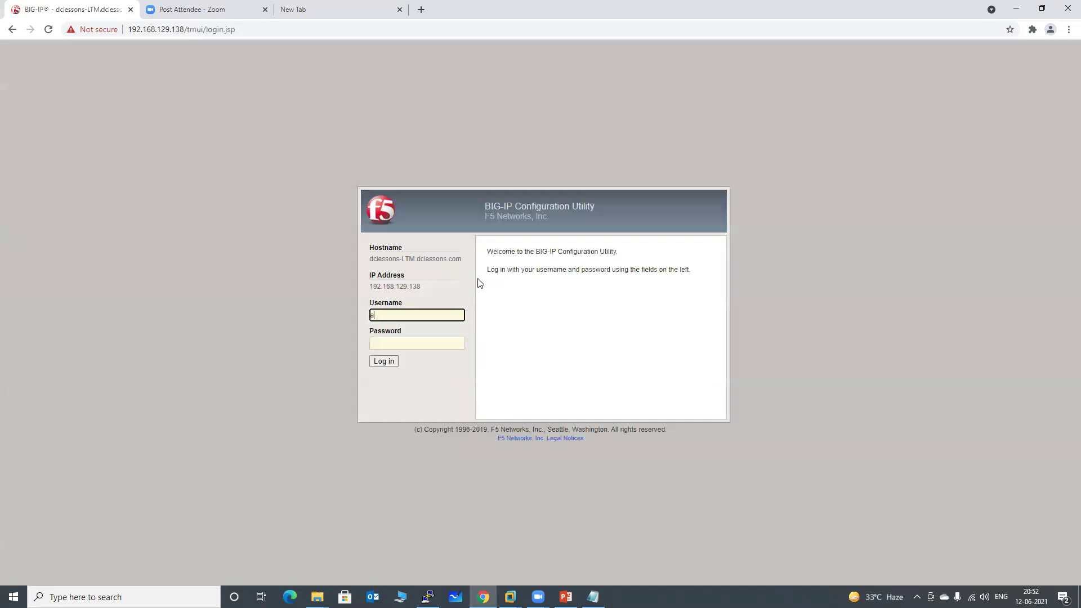
pyautogui.write('admin')
pyautogui.press('Tab')
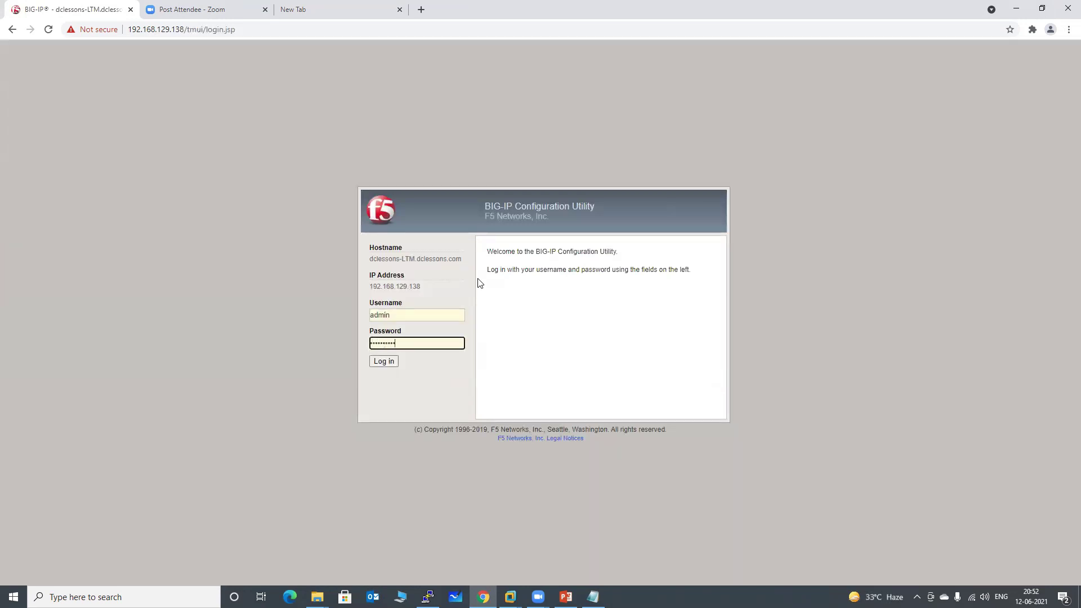
pyautogui.press('Return')
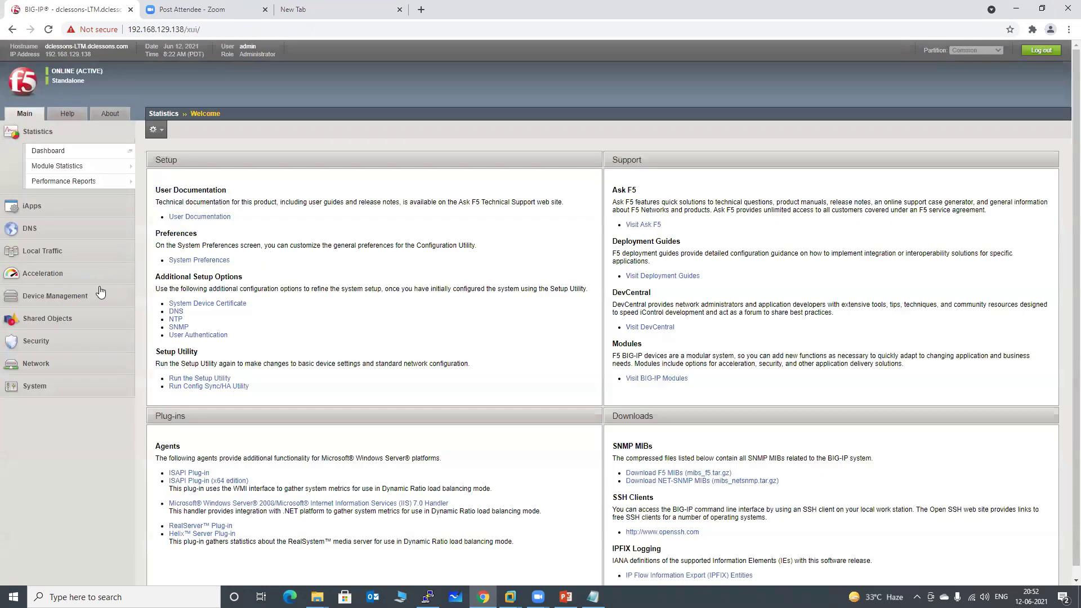
# Open vs_http_lab's resources to confirm source-add-aff-lab persistence, then switch to the new tab.
pyautogui.click(52, 253)
pyautogui.moveTo(51, 255)
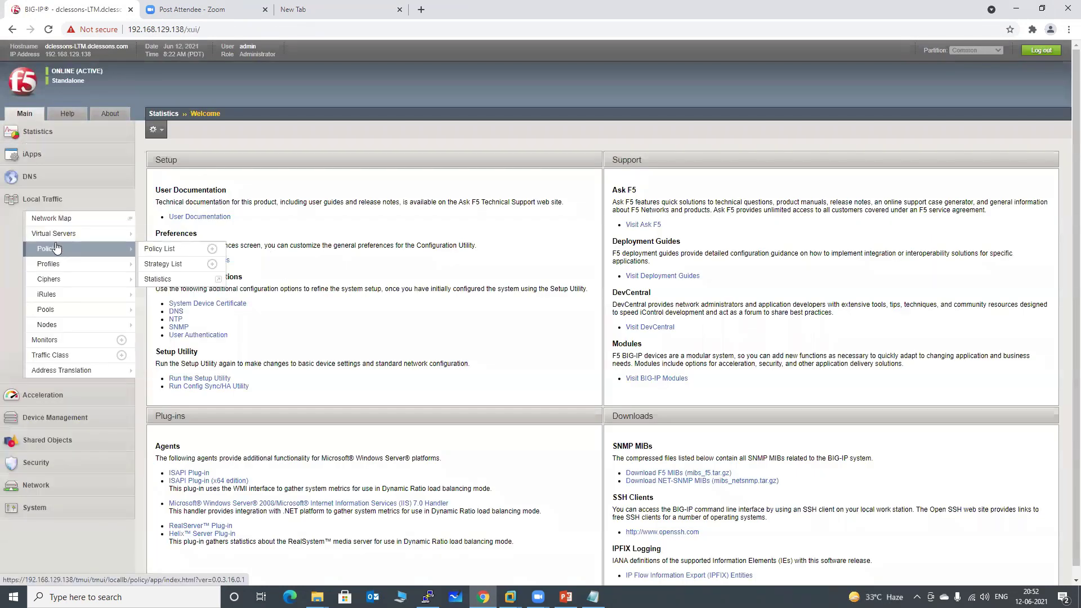
pyautogui.click(56, 234)
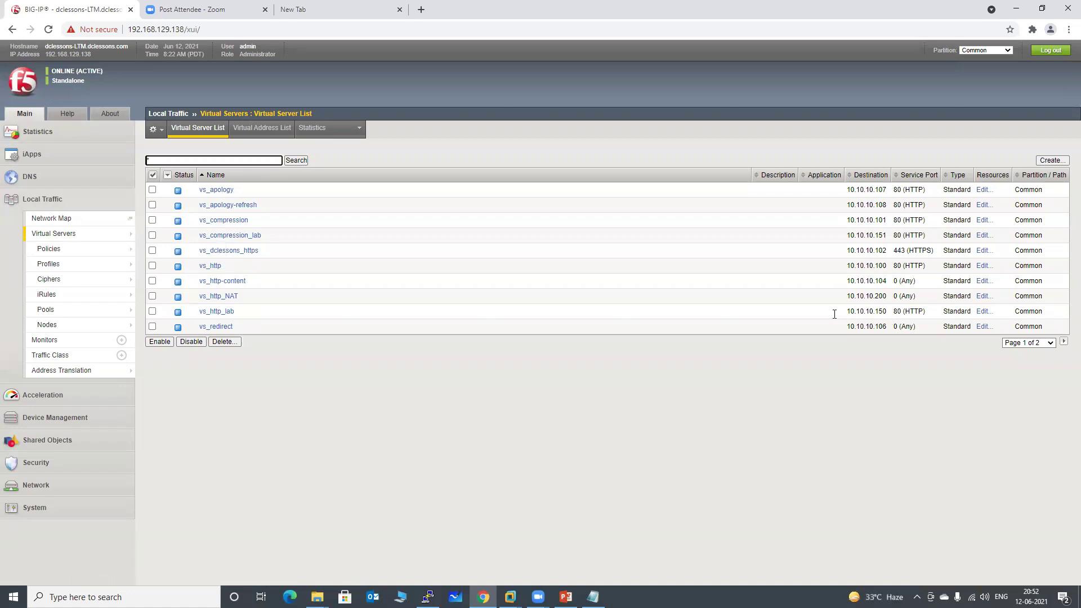
pyautogui.click(217, 312)
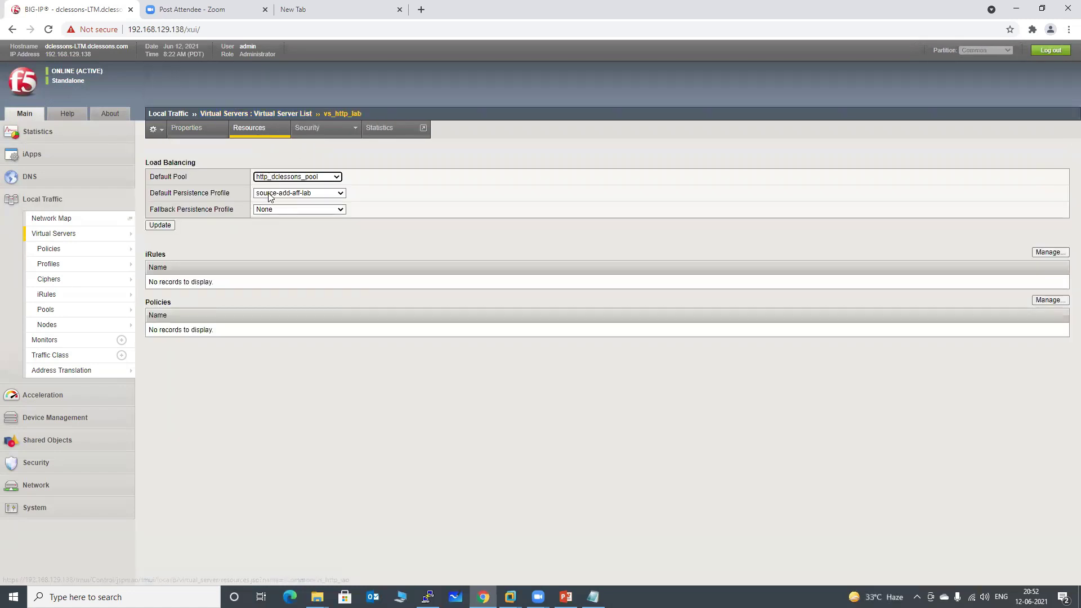
pyautogui.moveTo(99, 241)
pyautogui.click(300, 11)
# Load 10.10.10.150, which answers from DCLESSON-SEVER 2, then return to the BIG-IP tab.
pyautogui.write('1')
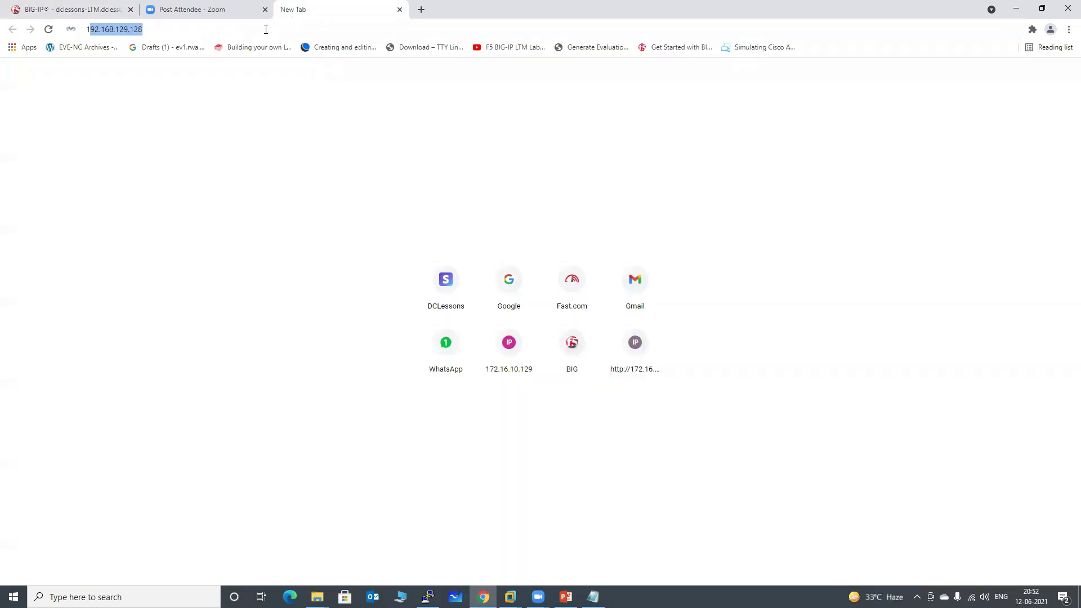
pyautogui.write('0.')
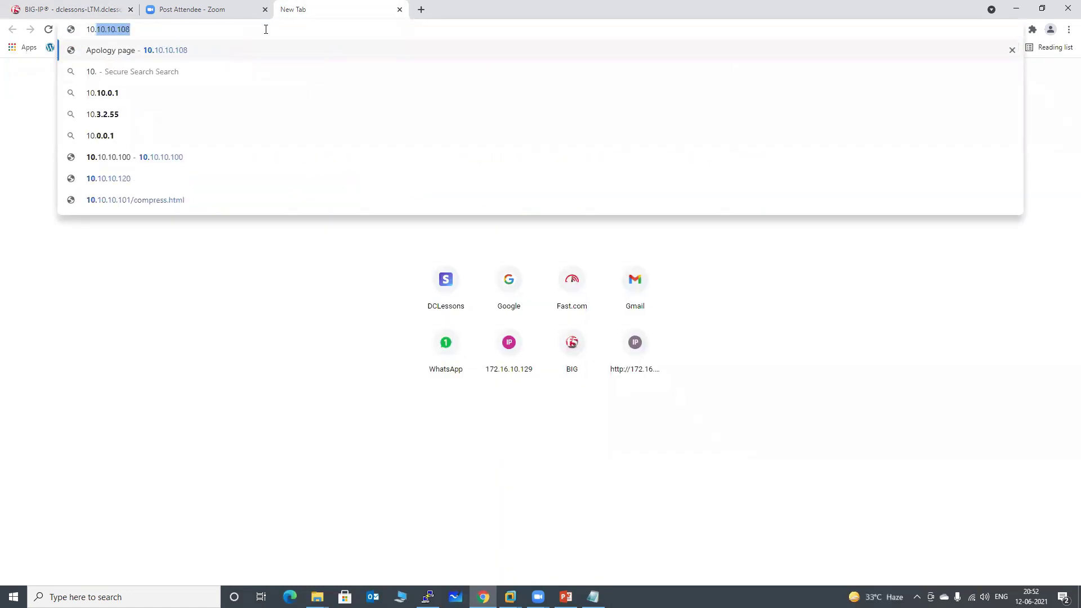
pyautogui.write('10.10.1')
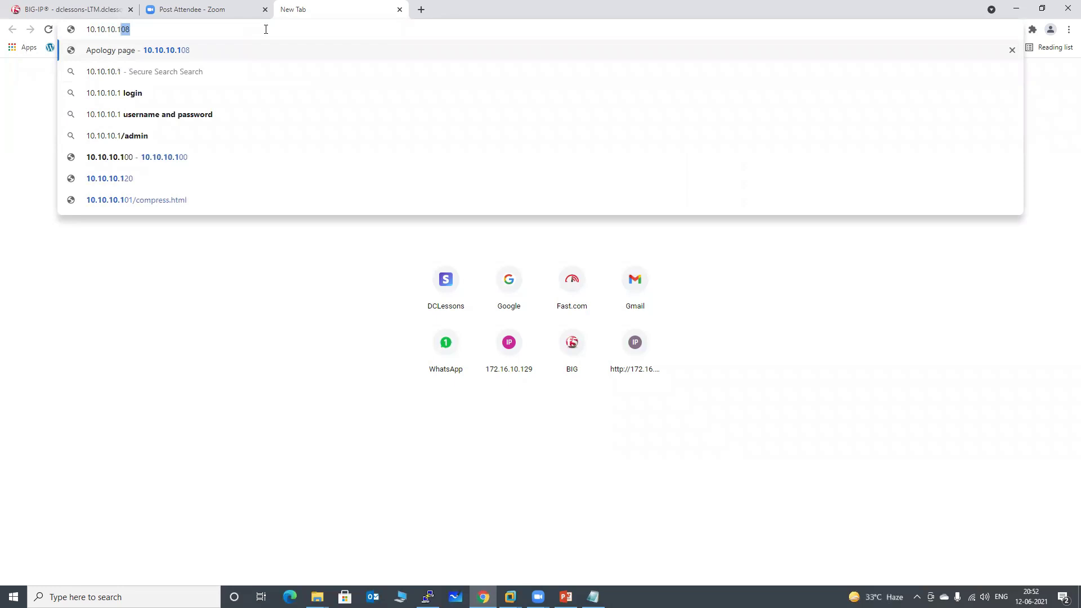
pyautogui.write('50')
pyautogui.press('Return')
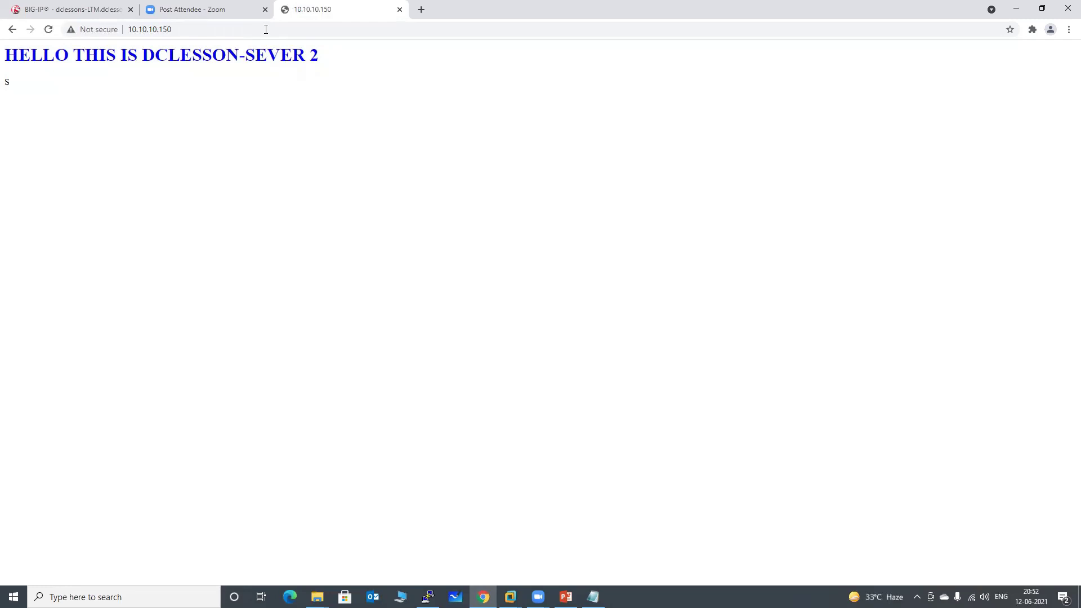
pyautogui.click(59, 11)
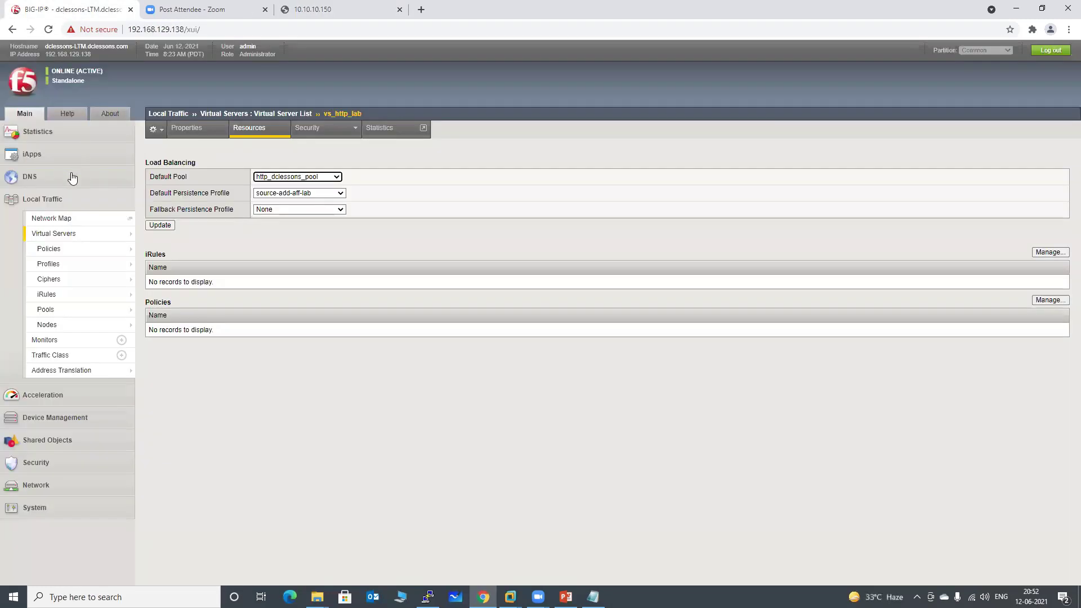
# Show Pools statistics with all 94 http_dclessons_pool connections on 172.16.10.130:80, then switch to PowerPoint.
pyautogui.click(50, 134)
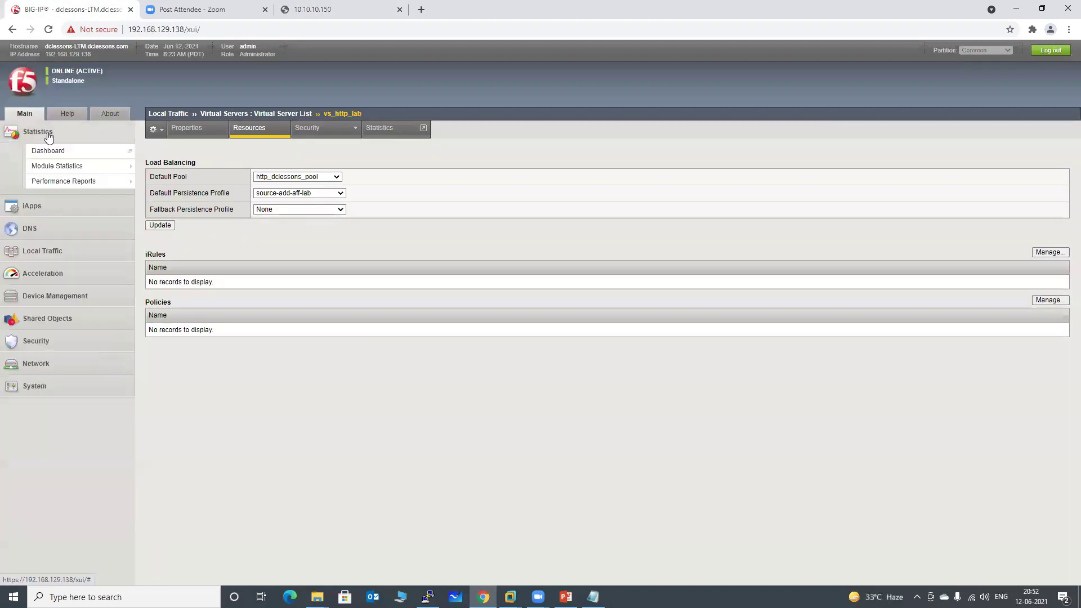
pyautogui.click(55, 169)
pyautogui.click(336, 128)
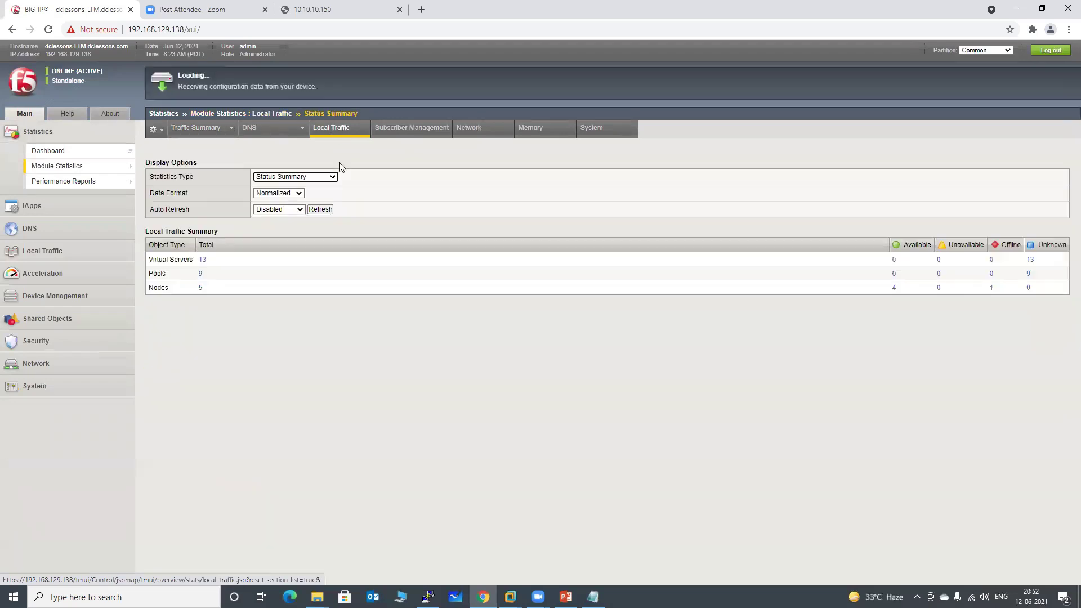
pyautogui.click(311, 179)
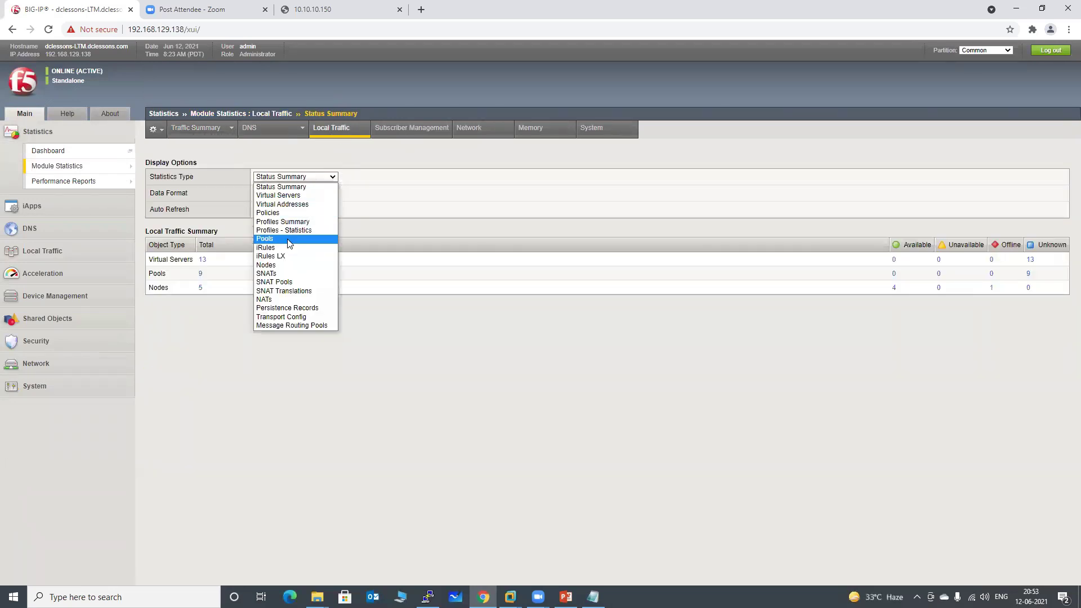
pyautogui.click(287, 239)
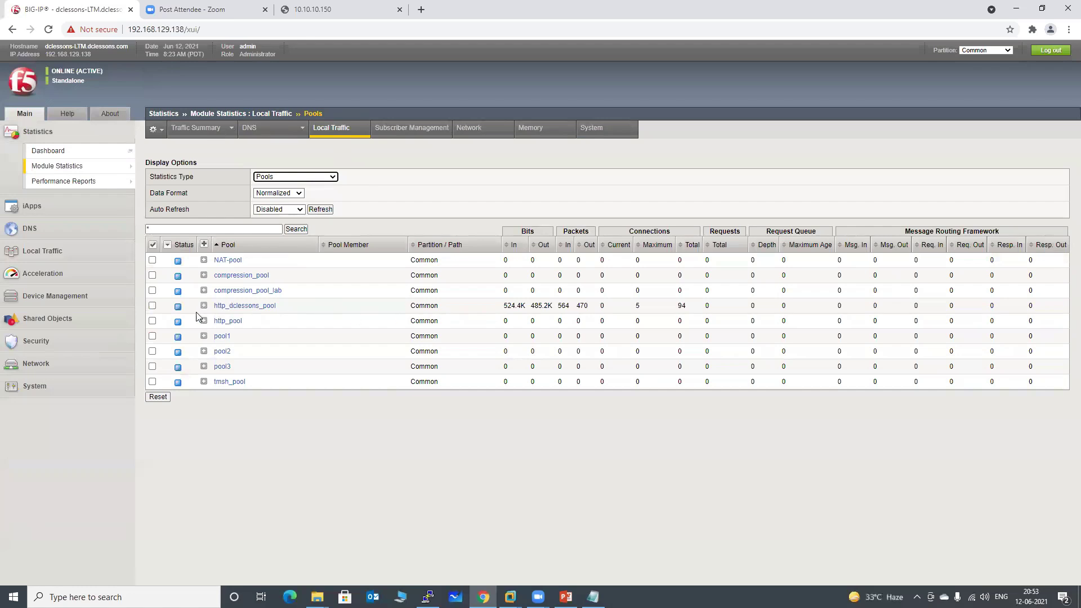
pyautogui.click(204, 306)
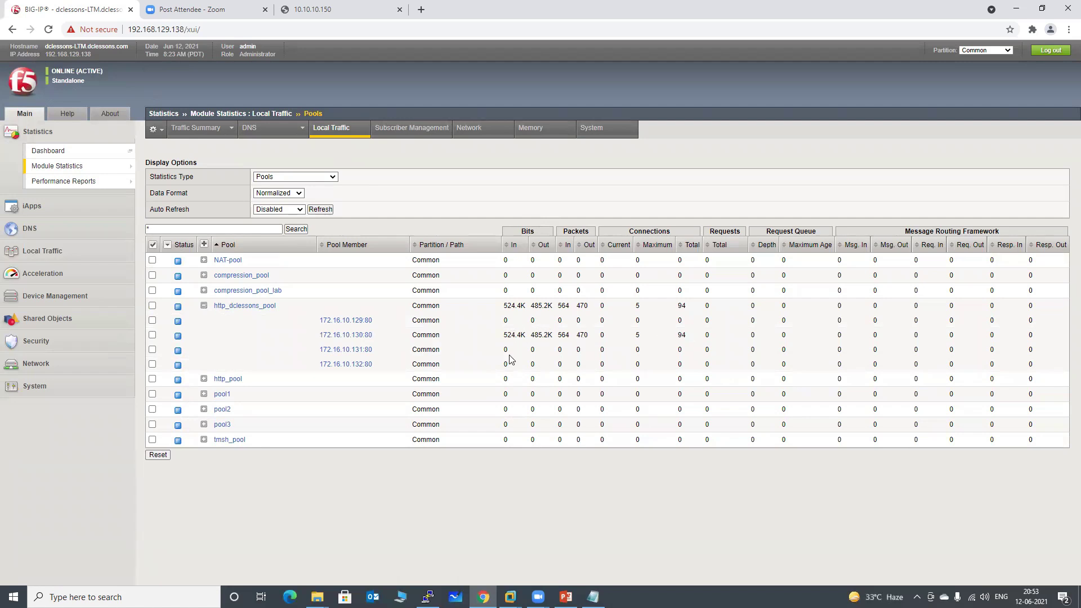
pyautogui.click(566, 597)
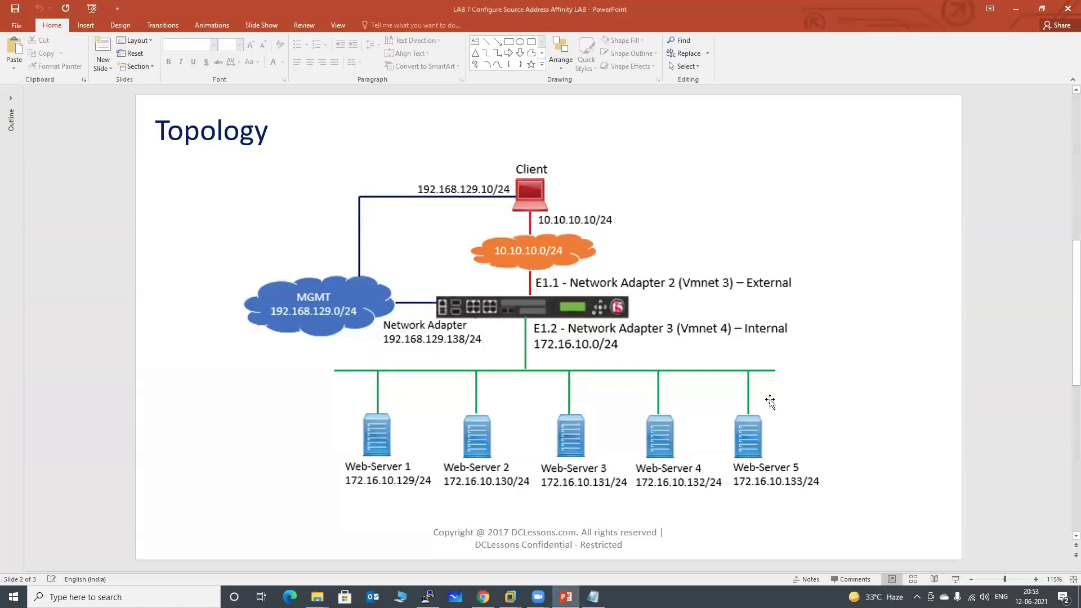